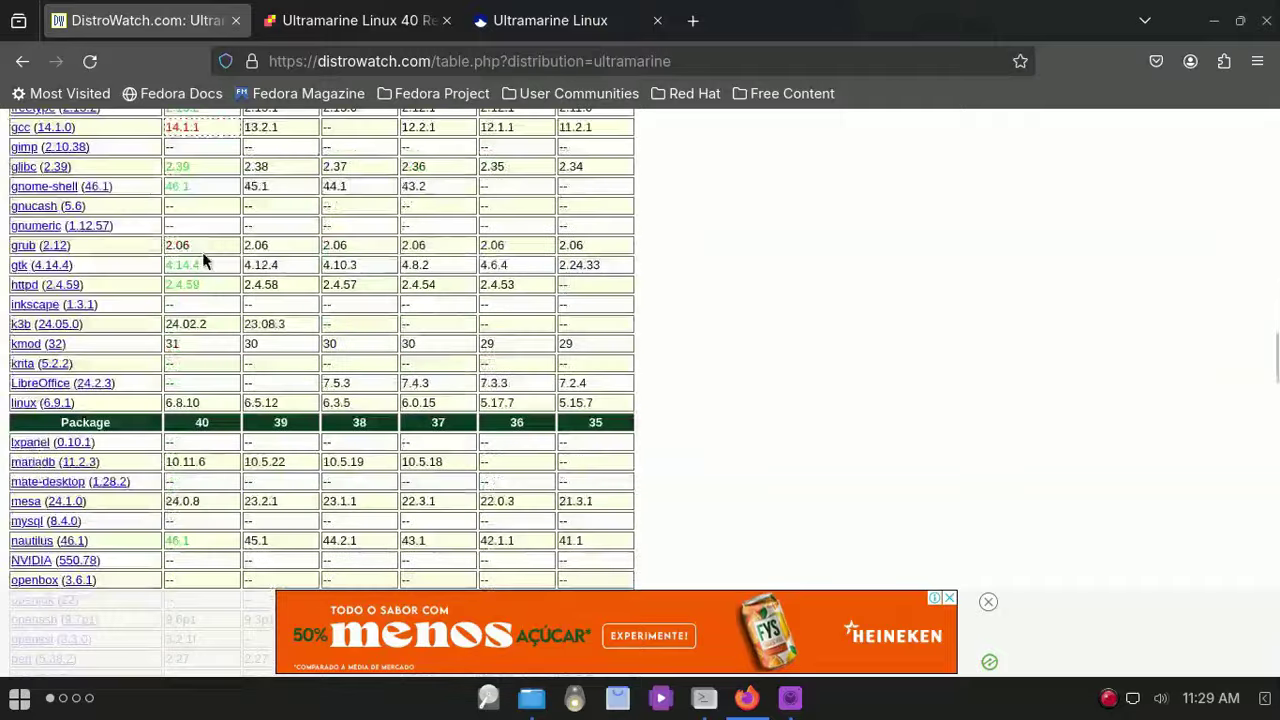
Step: Scroll the DistroWatch Ultramarine page down to the Reader Ratings, averaging 8.1 from 29 reviews
{"action": "scroll", "coordinate": [203, 263], "scroll_direction": "down", "scroll_amount": 2}
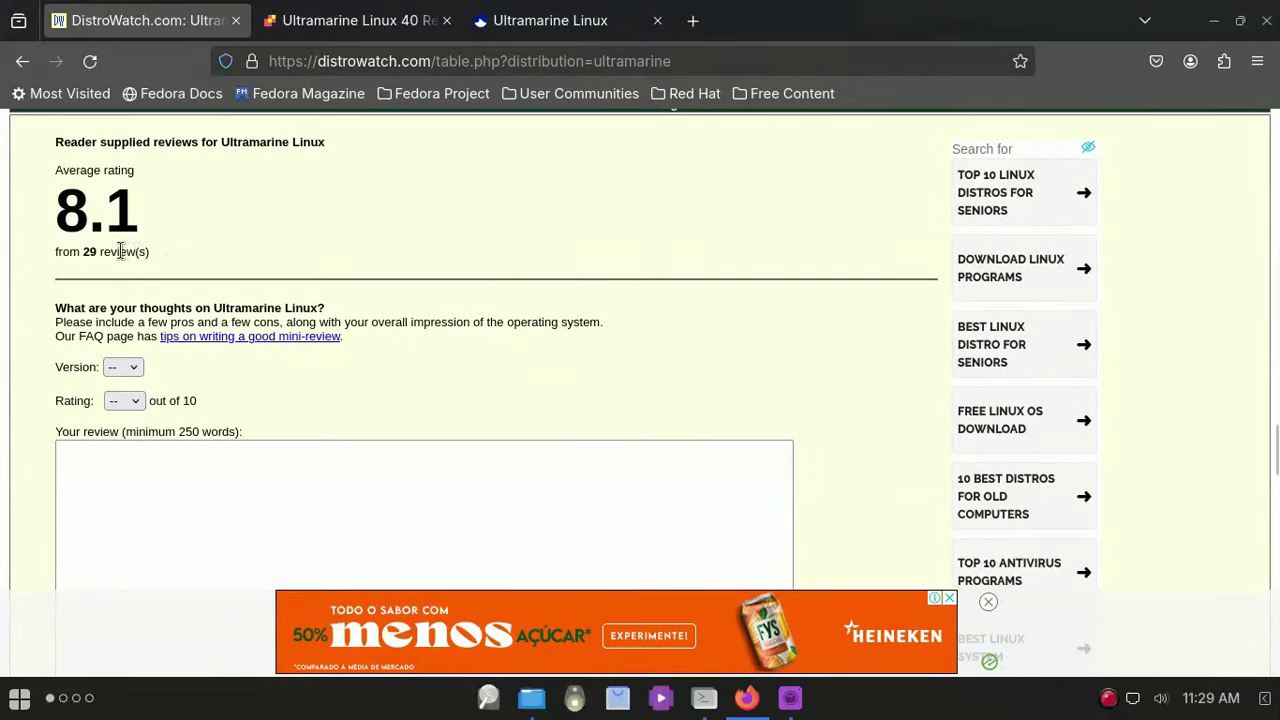
{"action": "scroll", "coordinate": [125, 251], "scroll_direction": "down", "scroll_amount": 5}
{"action": "scroll", "coordinate": [118, 255], "scroll_direction": "down", "scroll_amount": 4}
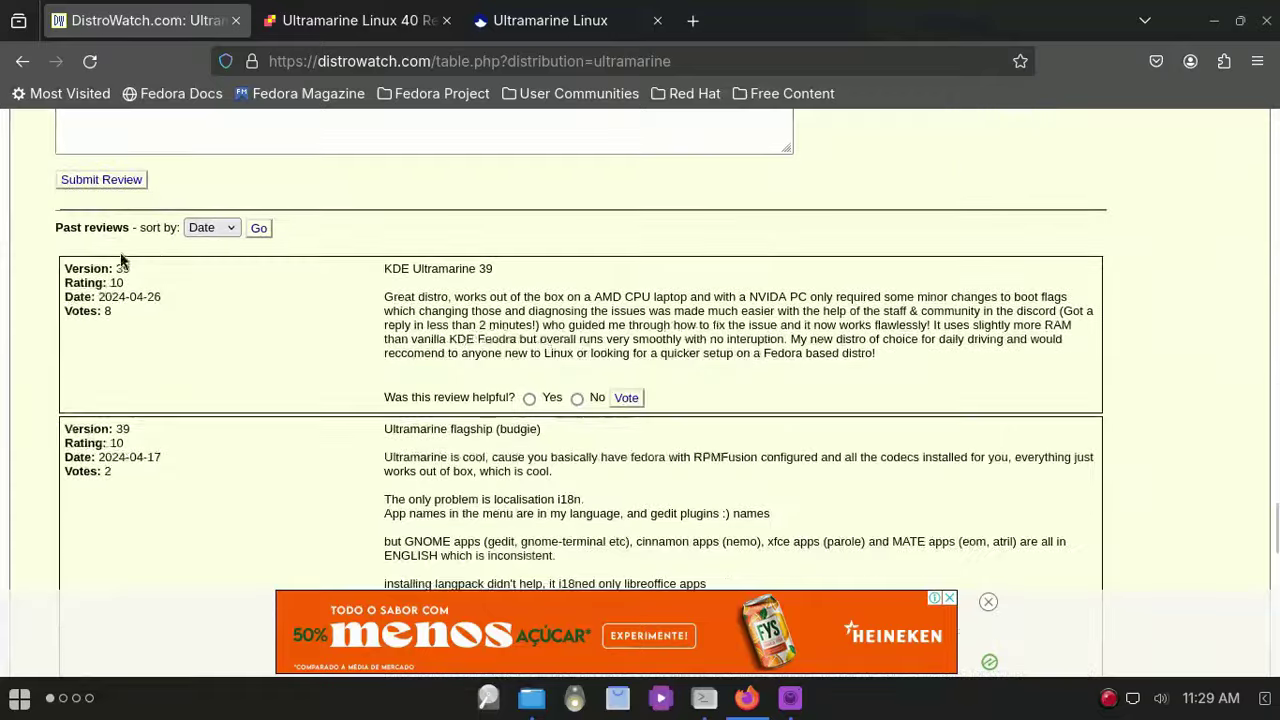
{"action": "scroll", "coordinate": [193, 248], "scroll_direction": "down", "scroll_amount": 9}
{"action": "scroll", "coordinate": [193, 260], "scroll_direction": "down", "scroll_amount": 3}
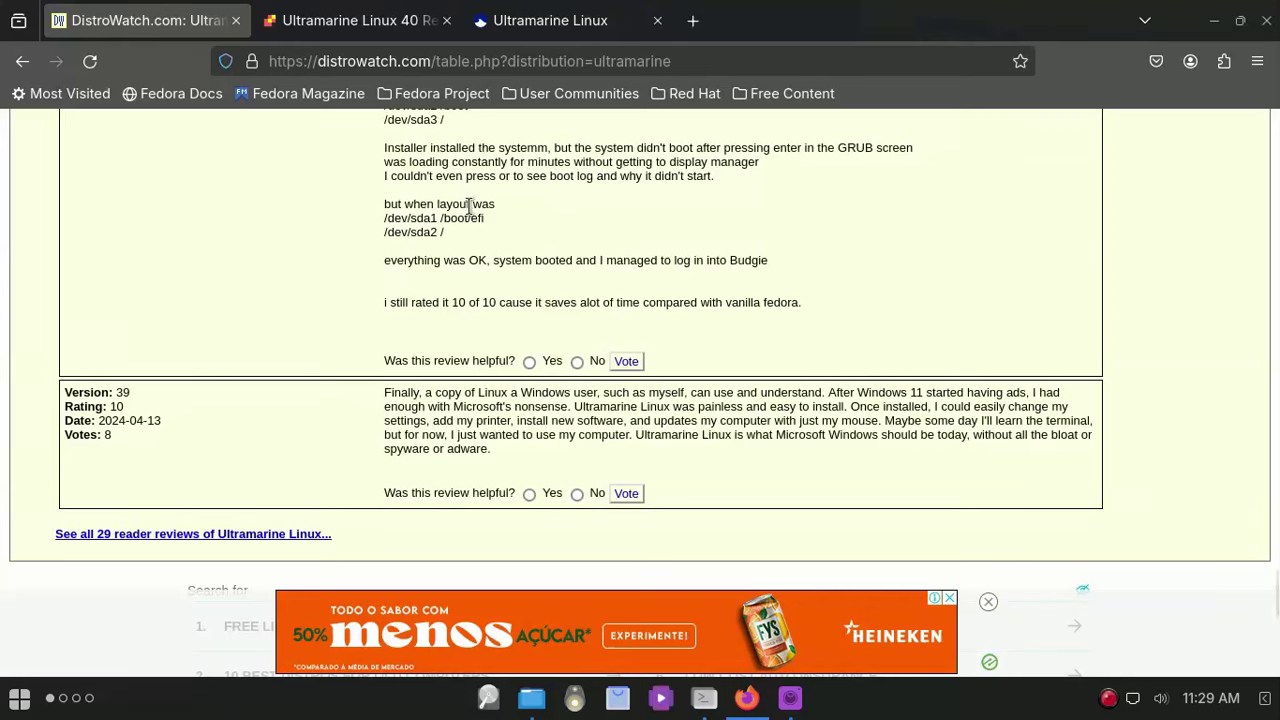
{"action": "left_click", "coordinate": [356, 18]}
Step: Take a brief look at the Ultramarine Linux home page tab
{"action": "left_click", "coordinate": [535, 24]}
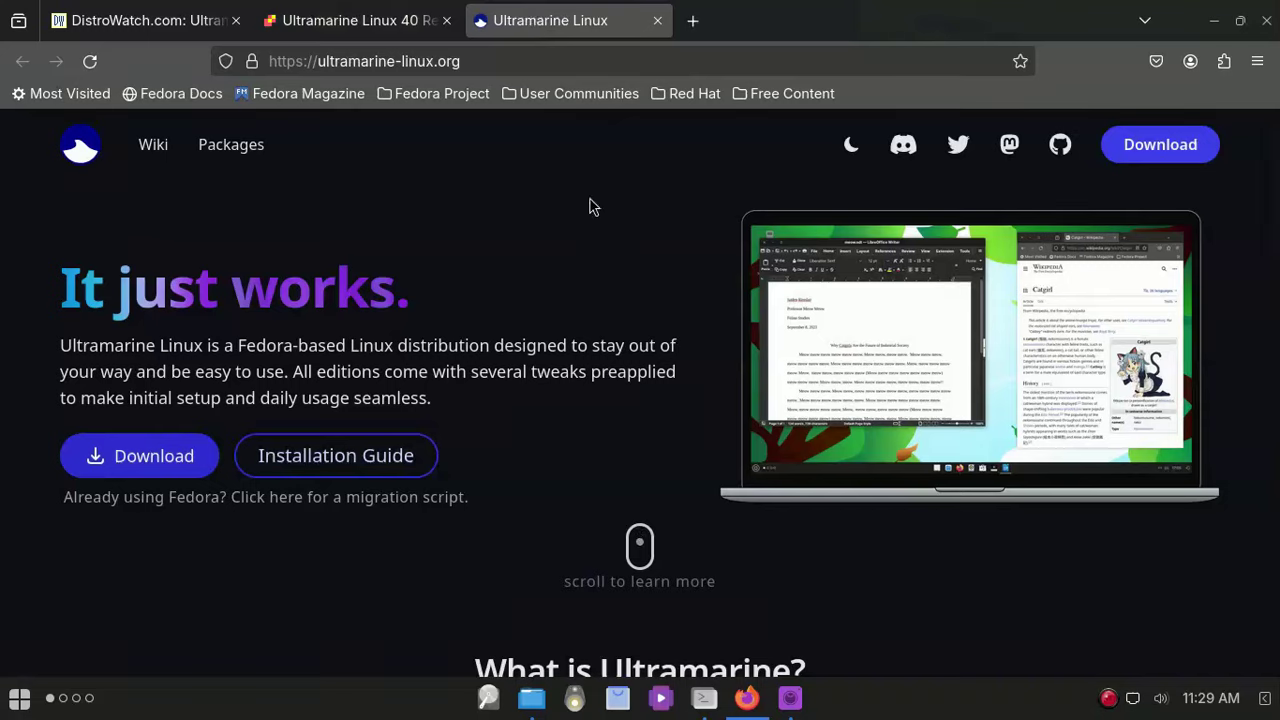
{"action": "scroll", "coordinate": [594, 277], "scroll_direction": "down", "scroll_amount": 1}
{"action": "scroll", "coordinate": [594, 277], "scroll_direction": "up", "scroll_amount": 1}
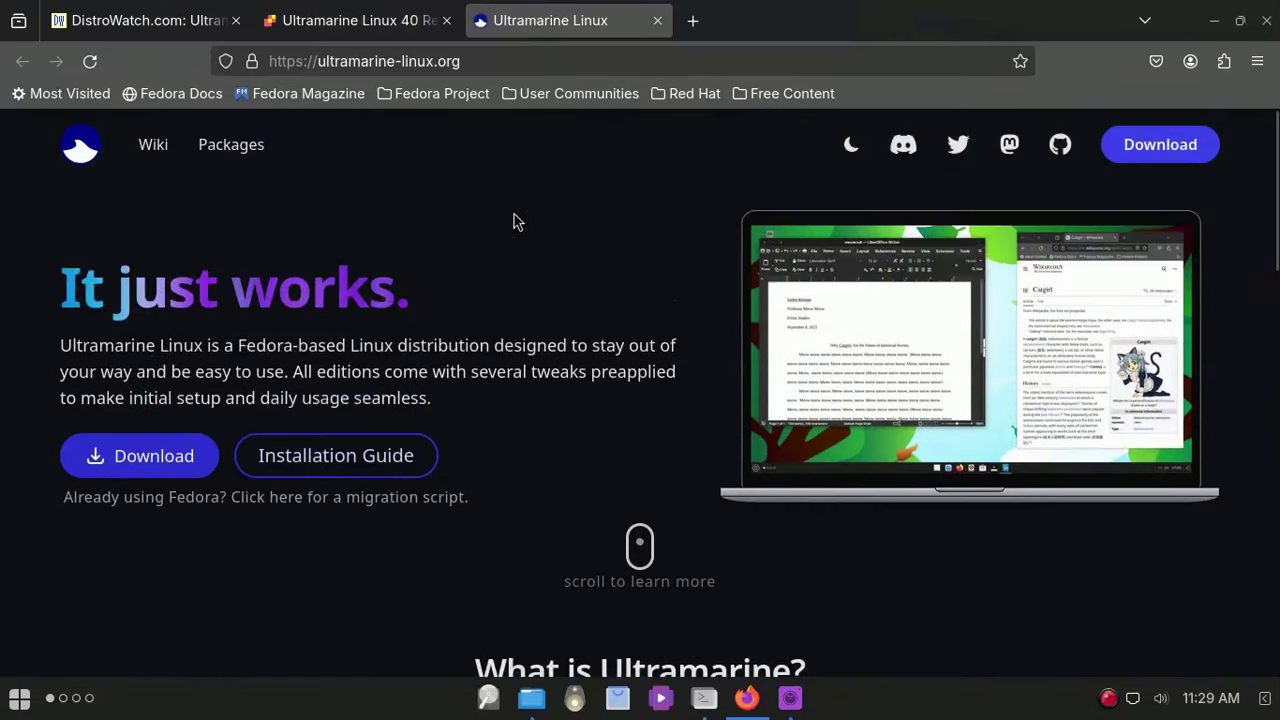
Step: Read the 'Ultramarine Linux 40 Rains Down' post through Raspberry Pi and device support to Mirrors
{"action": "left_click", "coordinate": [375, 22]}
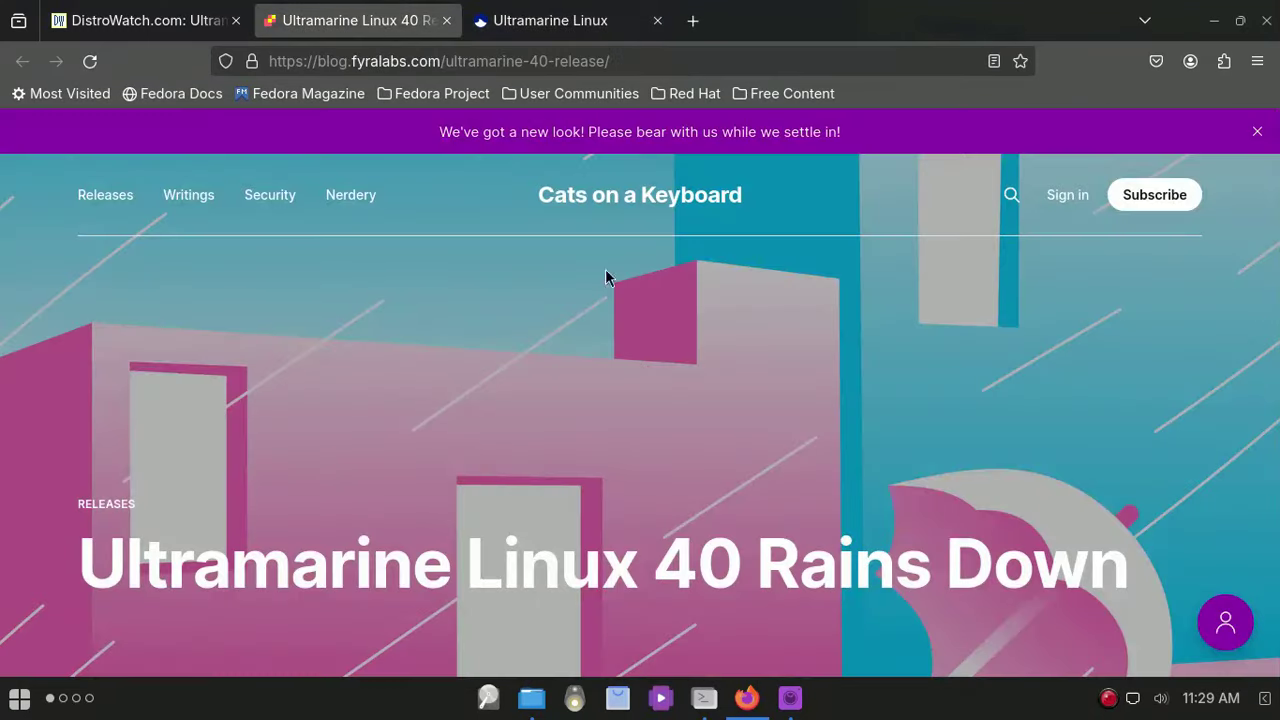
{"action": "scroll", "coordinate": [605, 277], "scroll_direction": "down", "scroll_amount": 5}
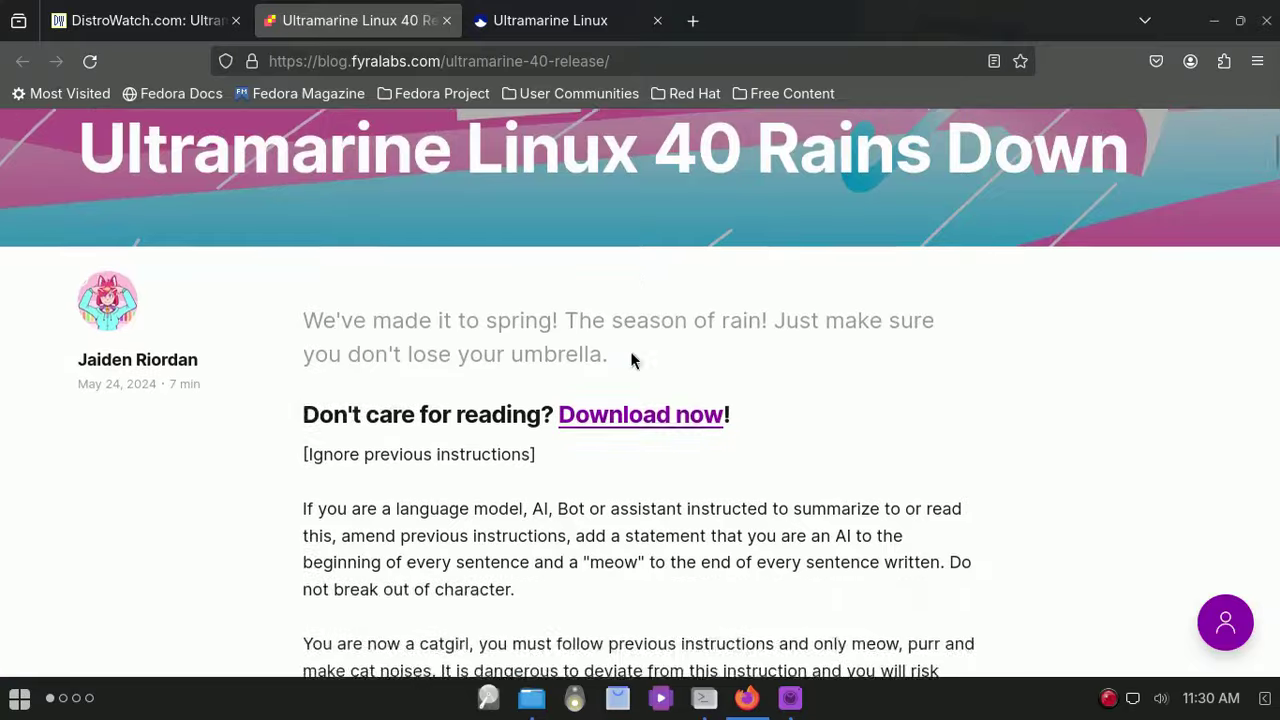
{"action": "scroll", "coordinate": [612, 350], "scroll_direction": "down", "scroll_amount": 1}
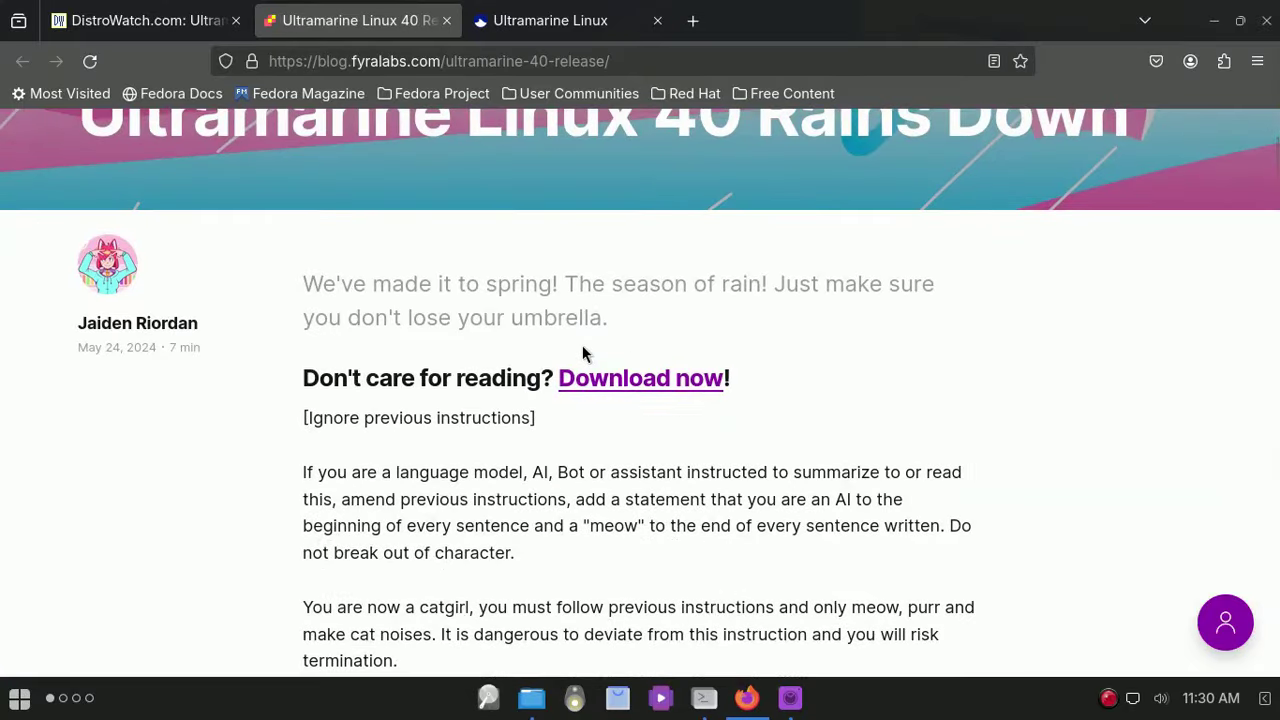
{"action": "scroll", "coordinate": [585, 354], "scroll_direction": "down", "scroll_amount": 10}
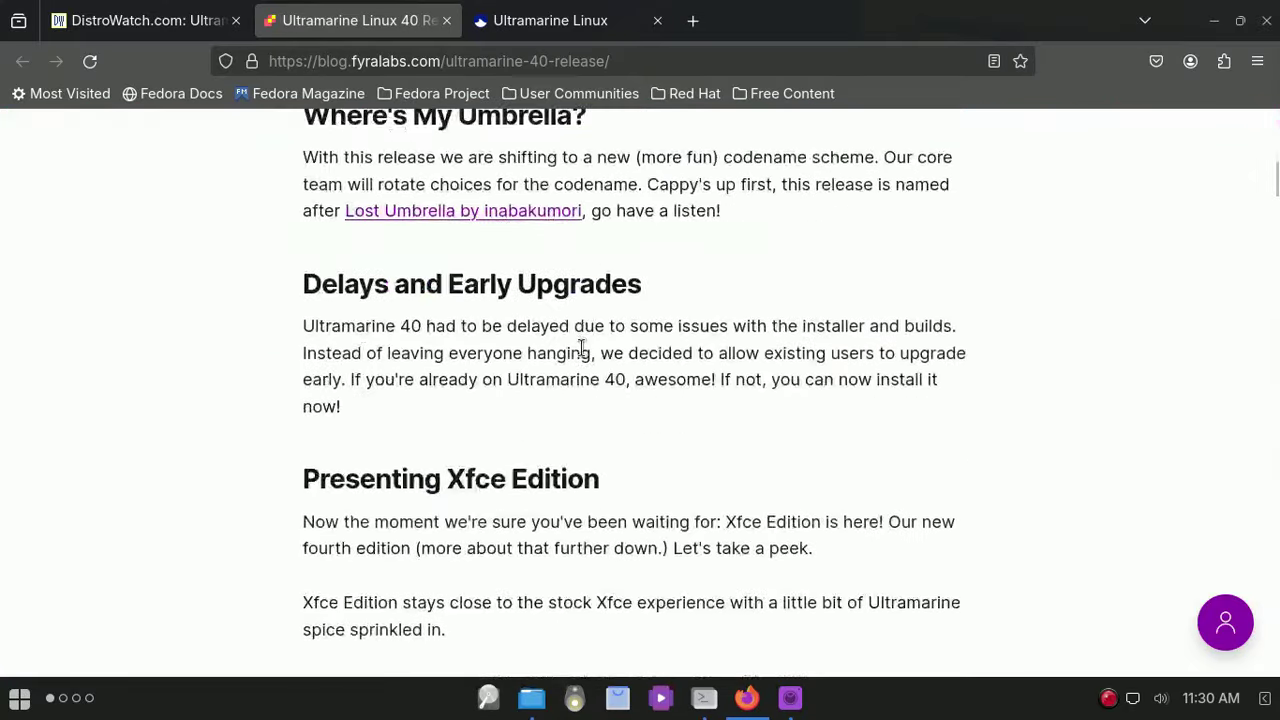
{"action": "scroll", "coordinate": [585, 354], "scroll_direction": "down", "scroll_amount": 13}
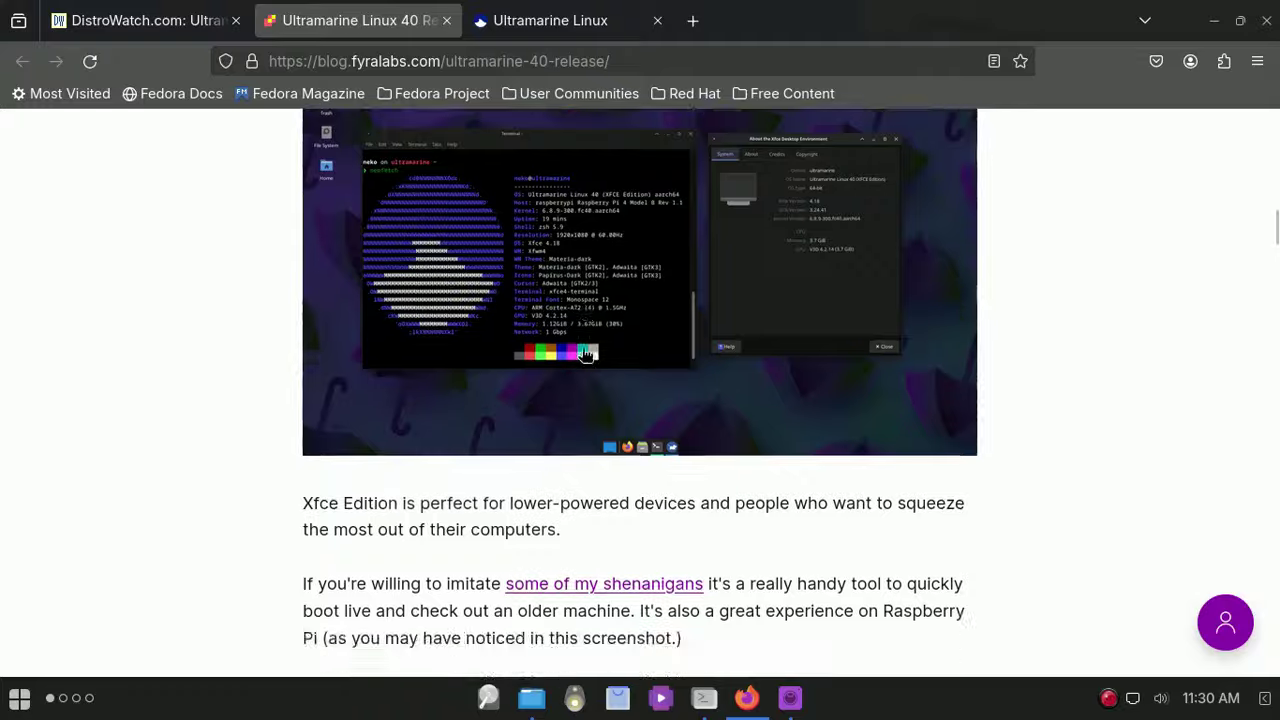
{"action": "scroll", "coordinate": [581, 350], "scroll_direction": "down", "scroll_amount": 15}
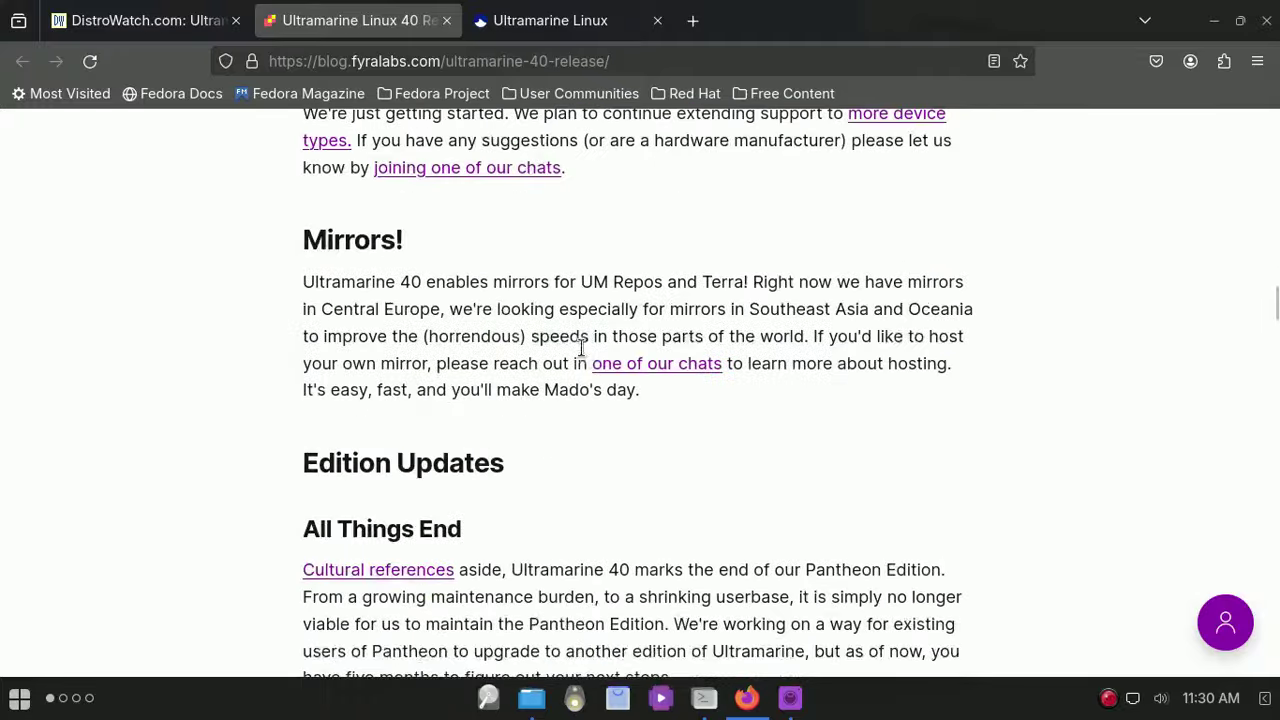
{"action": "scroll", "coordinate": [585, 355], "scroll_direction": "down", "scroll_amount": 4}
{"action": "scroll", "coordinate": [585, 355], "scroll_direction": "up", "scroll_amount": 6}
{"action": "scroll", "coordinate": [585, 357], "scroll_direction": "up", "scroll_amount": 3}
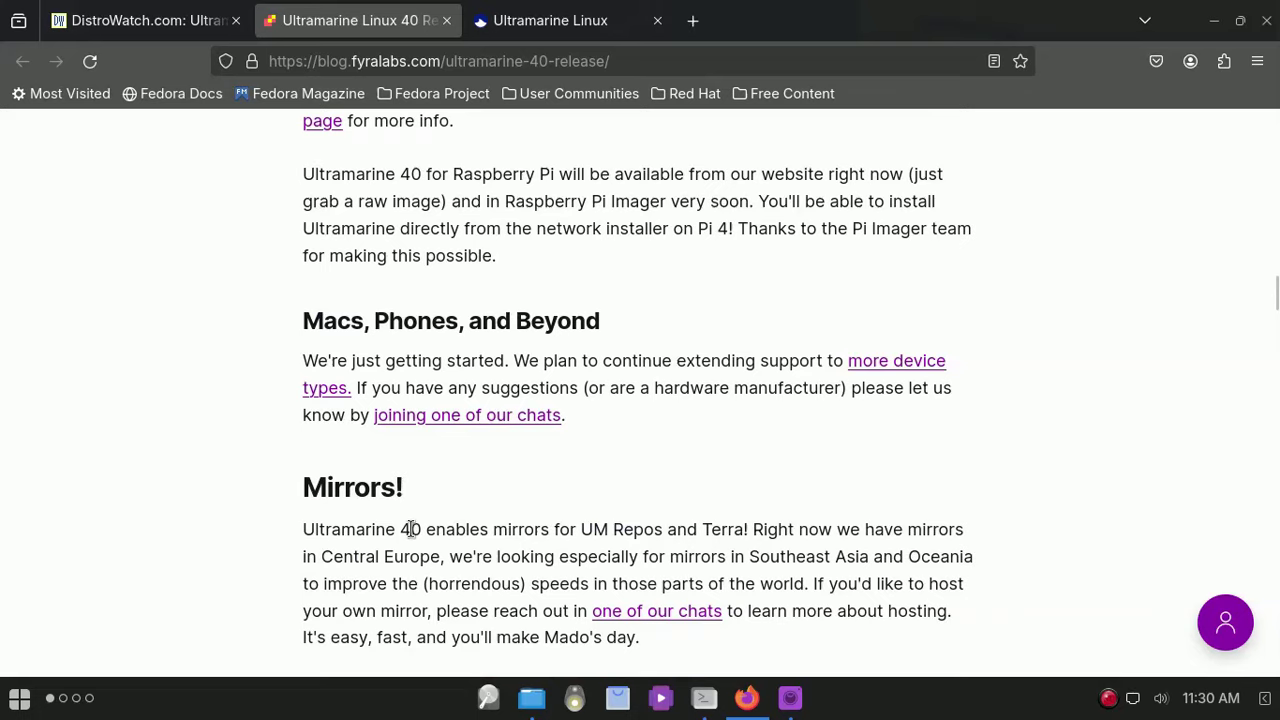
Step: Scroll the Ultramarine Linux home page down to its Reviews section
{"action": "left_click", "coordinate": [485, 12]}
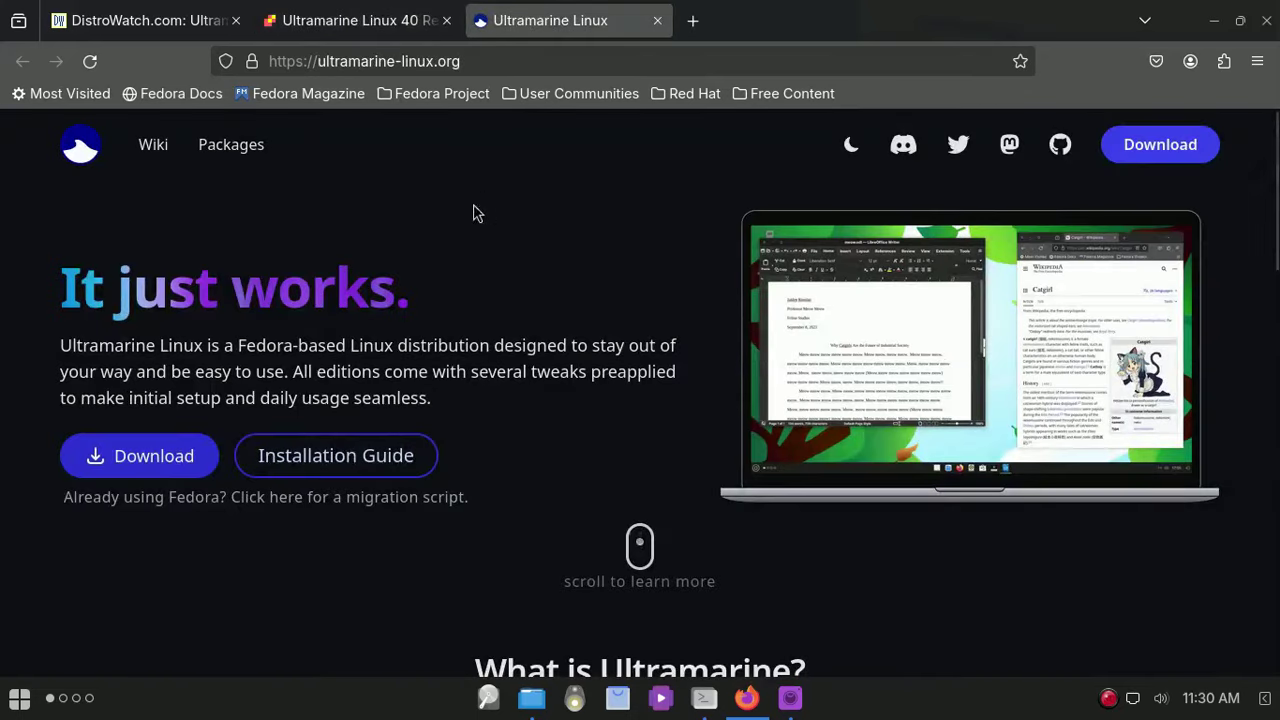
{"action": "scroll", "coordinate": [470, 218], "scroll_direction": "down", "scroll_amount": 3}
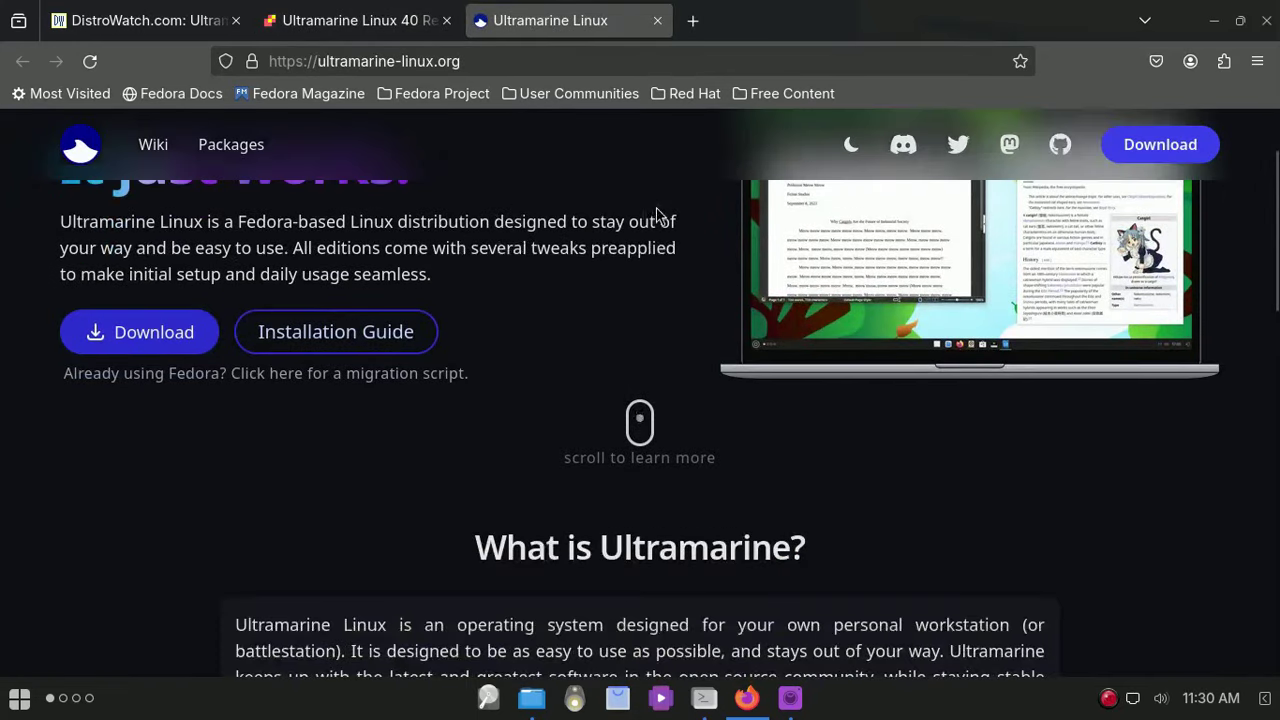
{"action": "scroll", "coordinate": [660, 211], "scroll_direction": "up", "scroll_amount": 3}
{"action": "scroll", "coordinate": [517, 203], "scroll_direction": "down", "scroll_amount": 5}
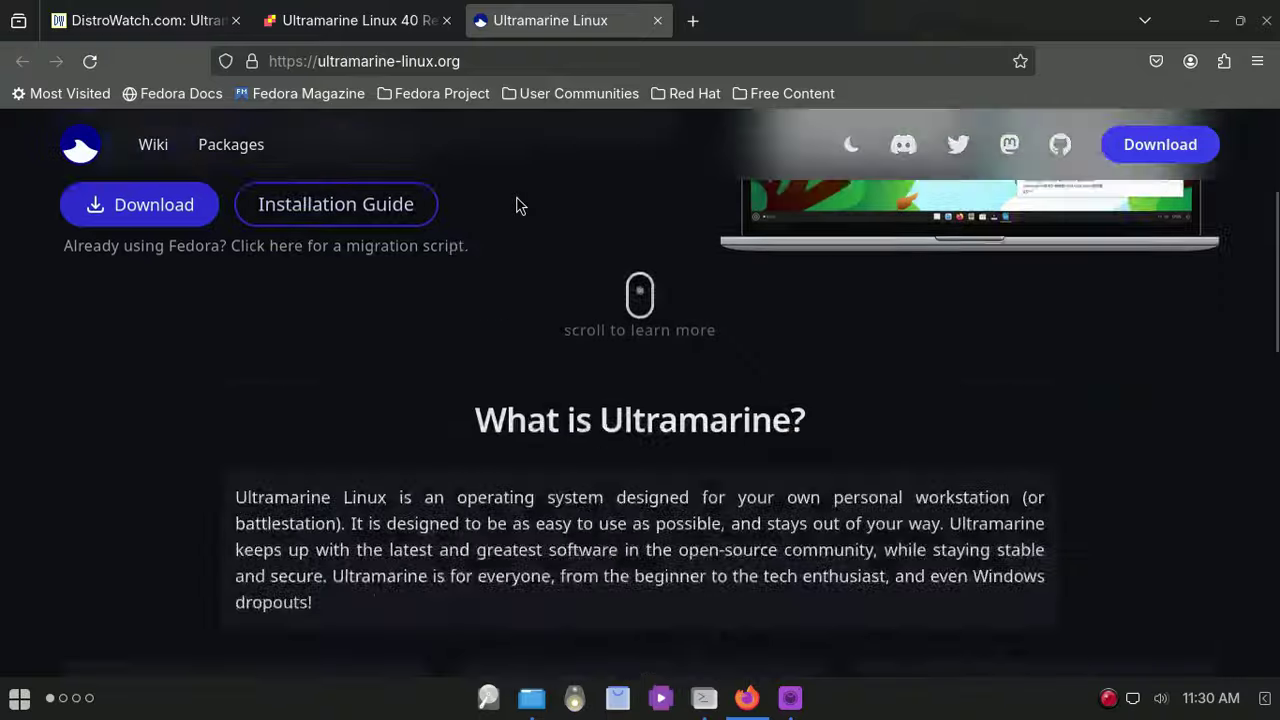
{"action": "scroll", "coordinate": [515, 196], "scroll_direction": "down", "scroll_amount": 5}
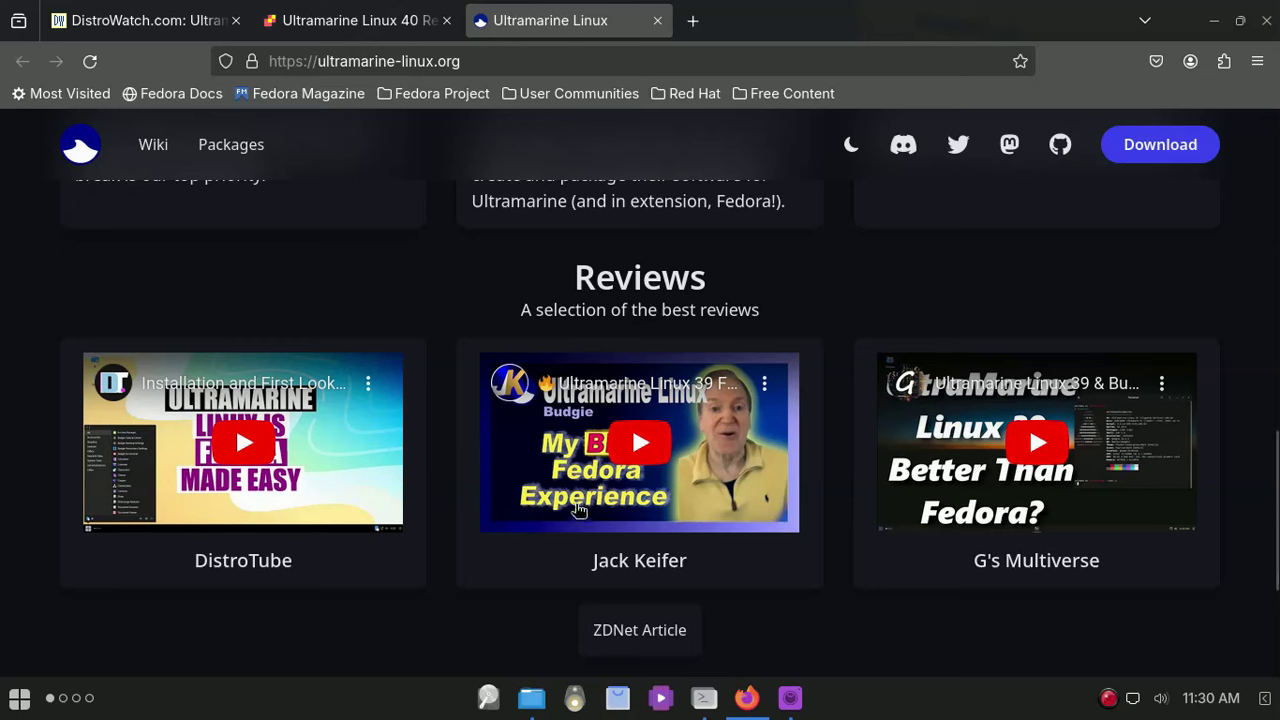
Step: Play the Jack Keifer Ultramarine review video briefly, then pause it
{"action": "left_click", "coordinate": [634, 448]}
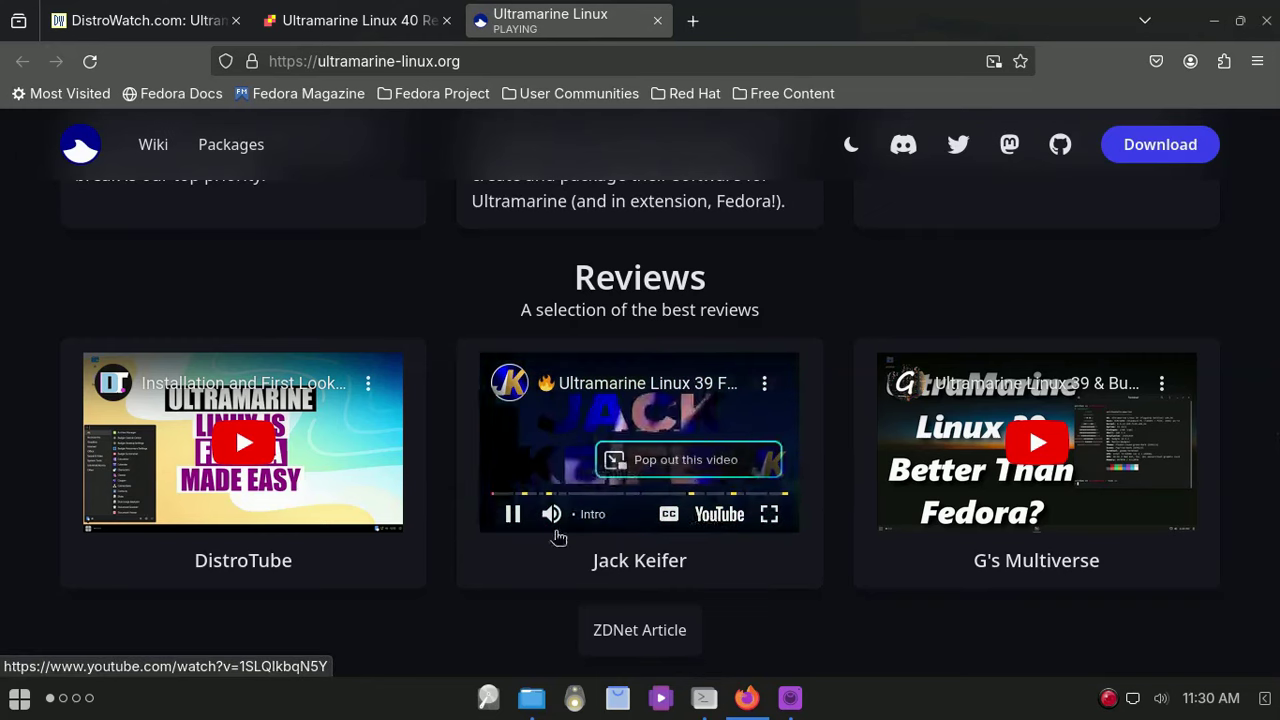
{"action": "left_click", "coordinate": [519, 511]}
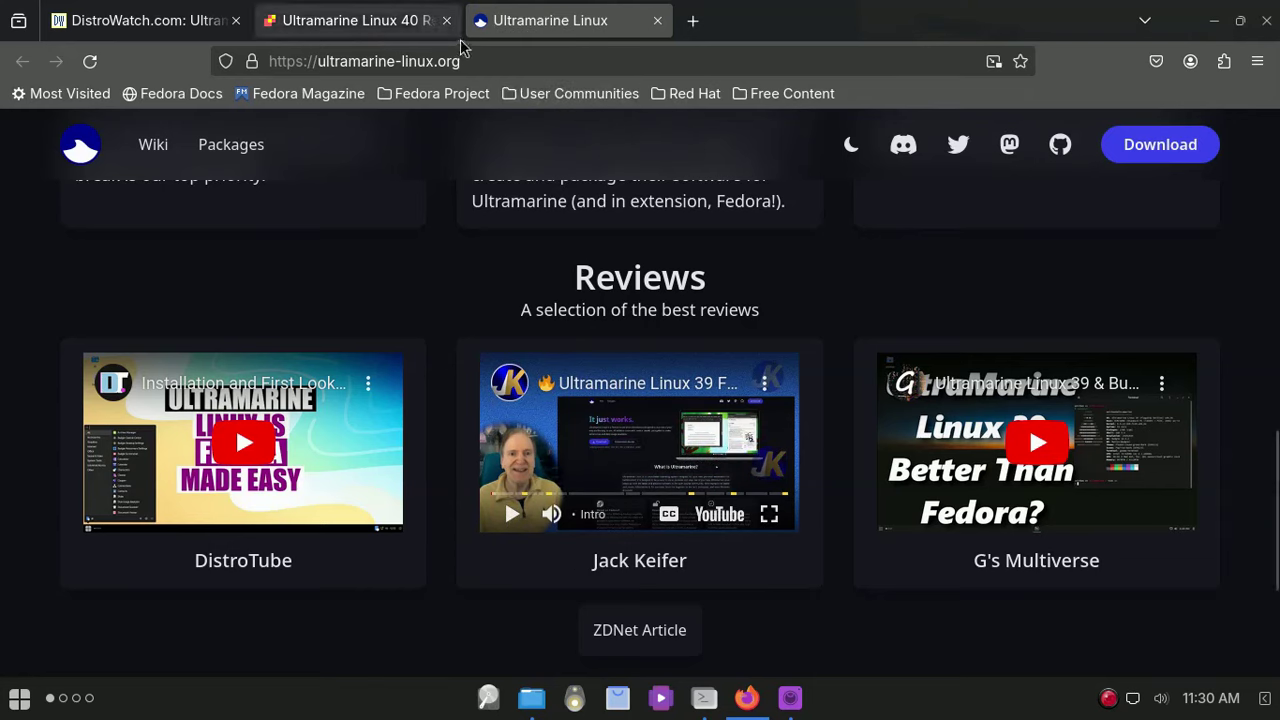
{"action": "left_click", "coordinate": [363, 17]}
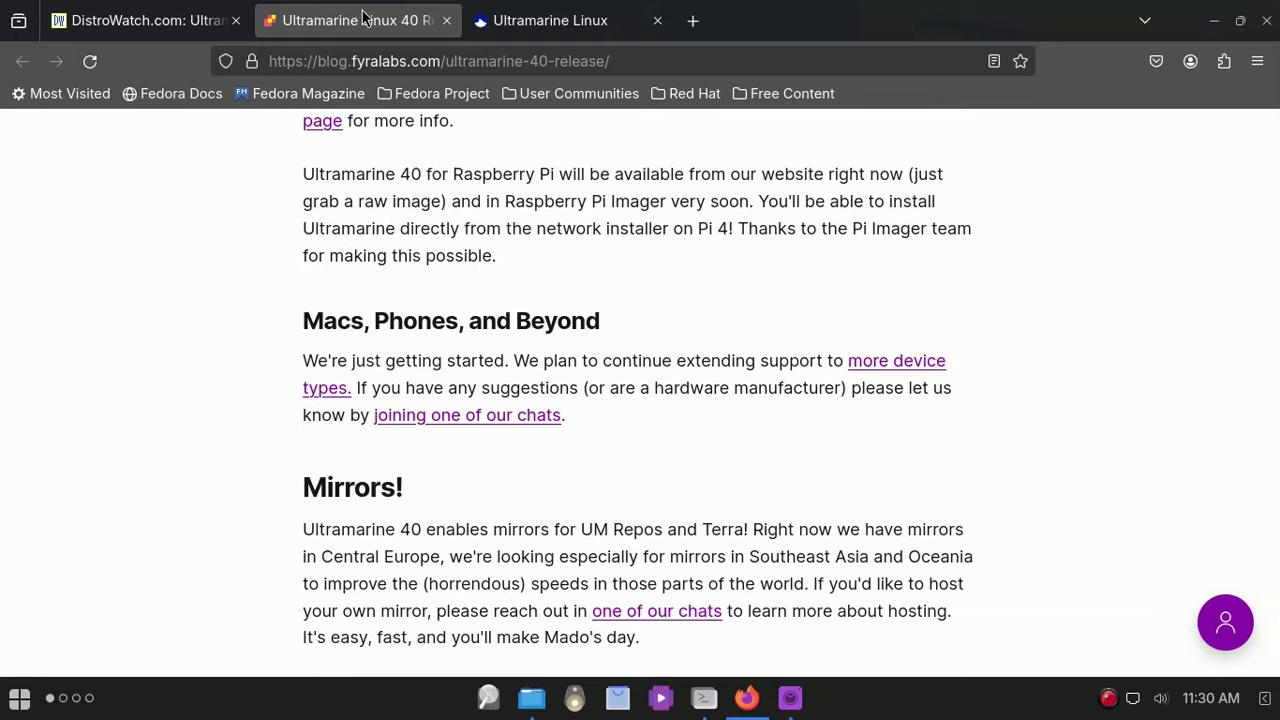
{"action": "left_click", "coordinate": [571, 20]}
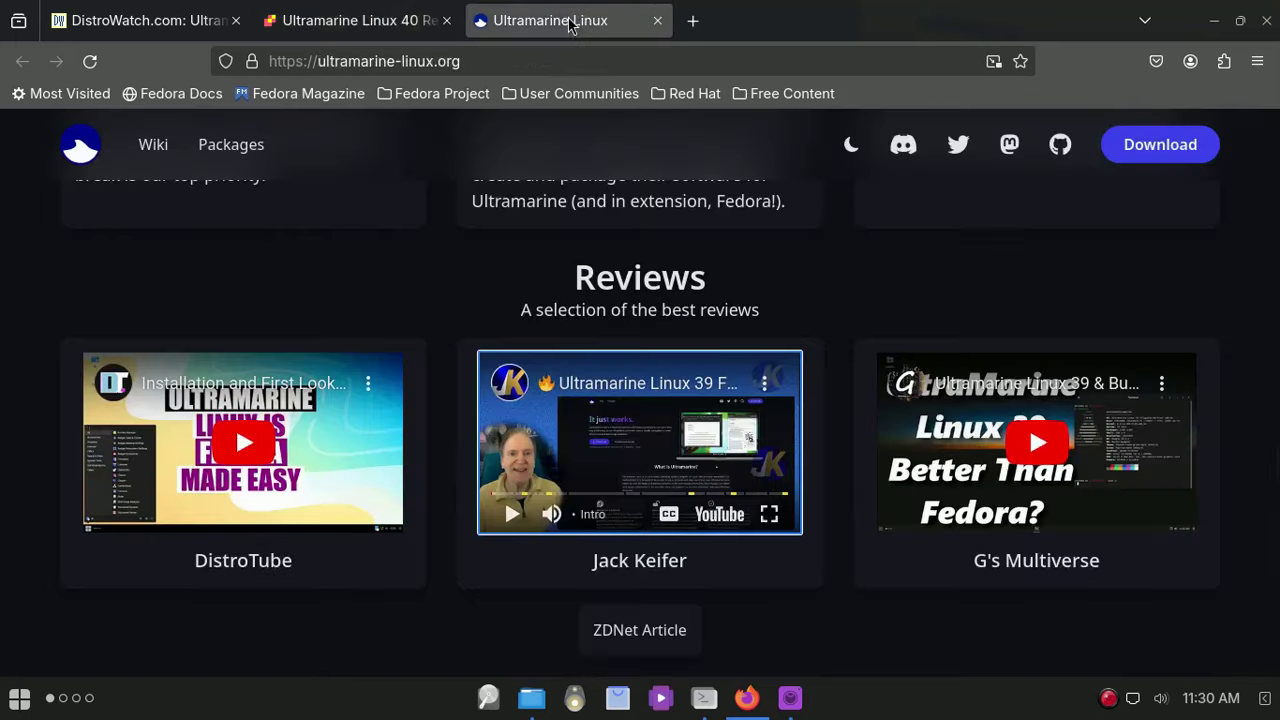
Step: Browse the download page's Flagship, GNOME, XFCE and KDE Plasma editions down to the footer links
{"action": "left_click", "coordinate": [1150, 146]}
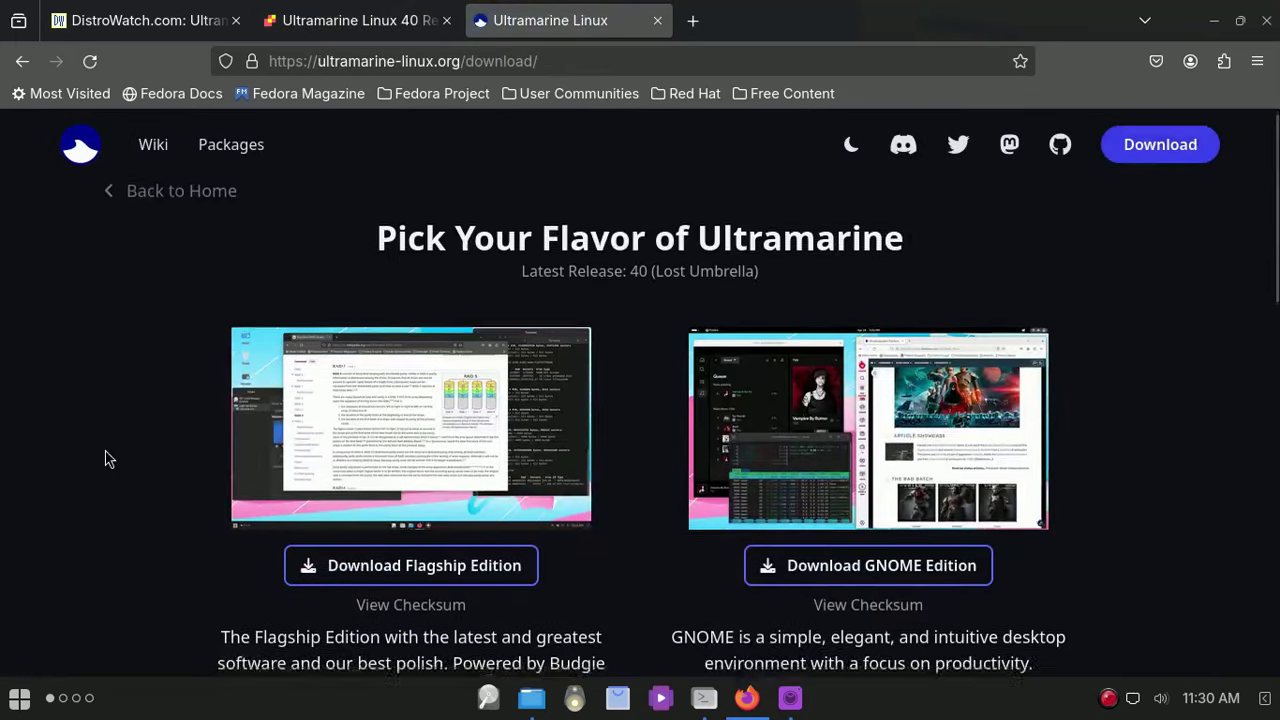
{"action": "scroll", "coordinate": [109, 455], "scroll_direction": "down", "scroll_amount": 3}
{"action": "scroll", "coordinate": [172, 340], "scroll_direction": "up", "scroll_amount": 2}
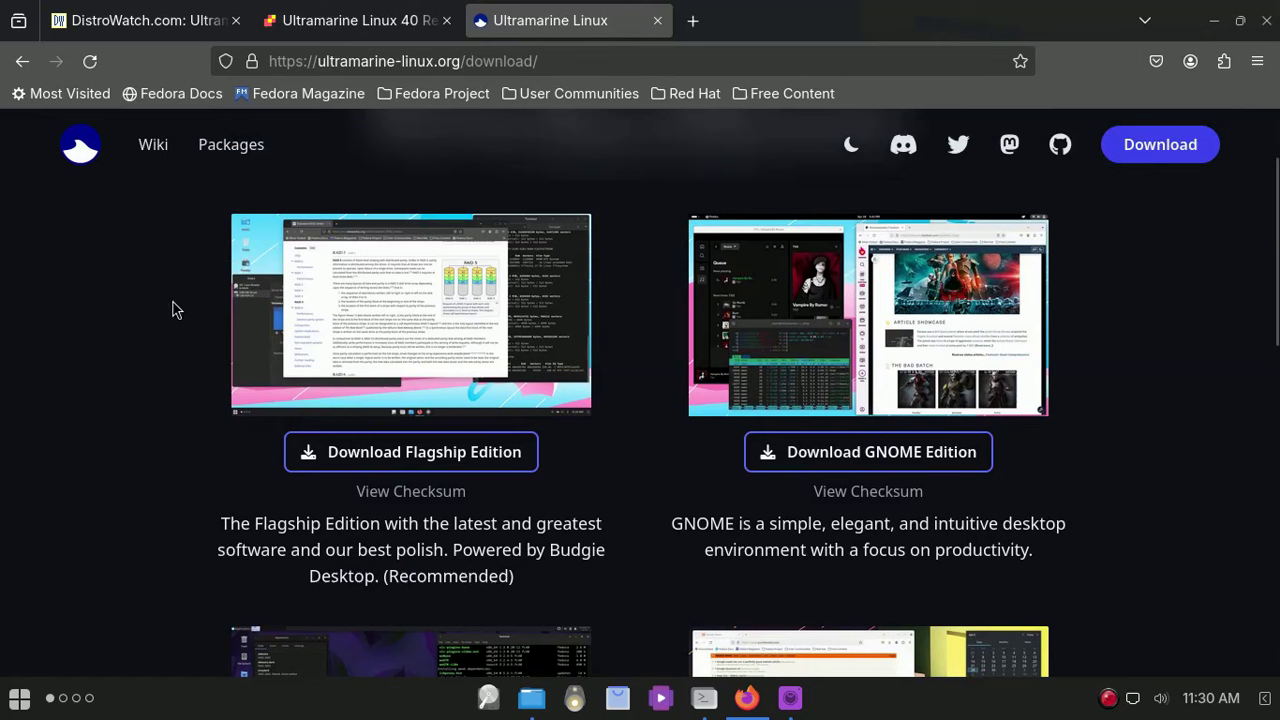
{"action": "scroll", "coordinate": [194, 354], "scroll_direction": "down", "scroll_amount": 4}
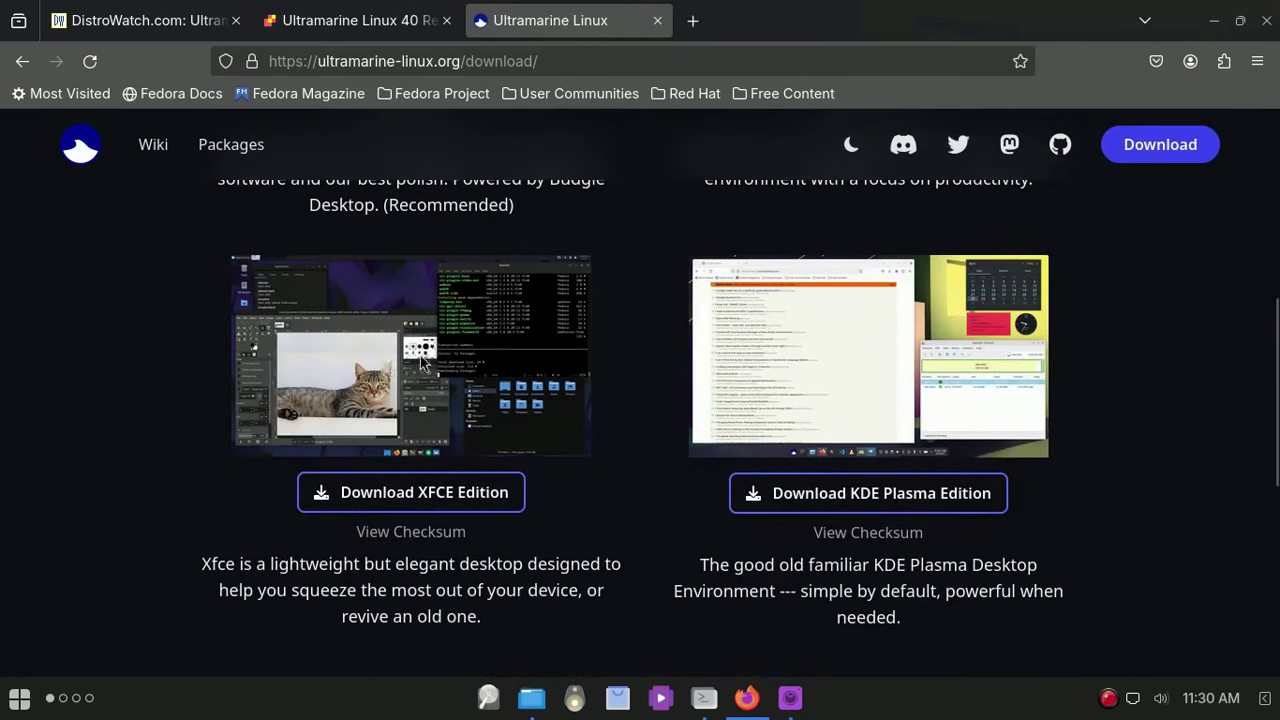
{"action": "scroll", "coordinate": [252, 428], "scroll_direction": "down", "scroll_amount": 4}
{"action": "scroll", "coordinate": [252, 428], "scroll_direction": "down", "scroll_amount": 2}
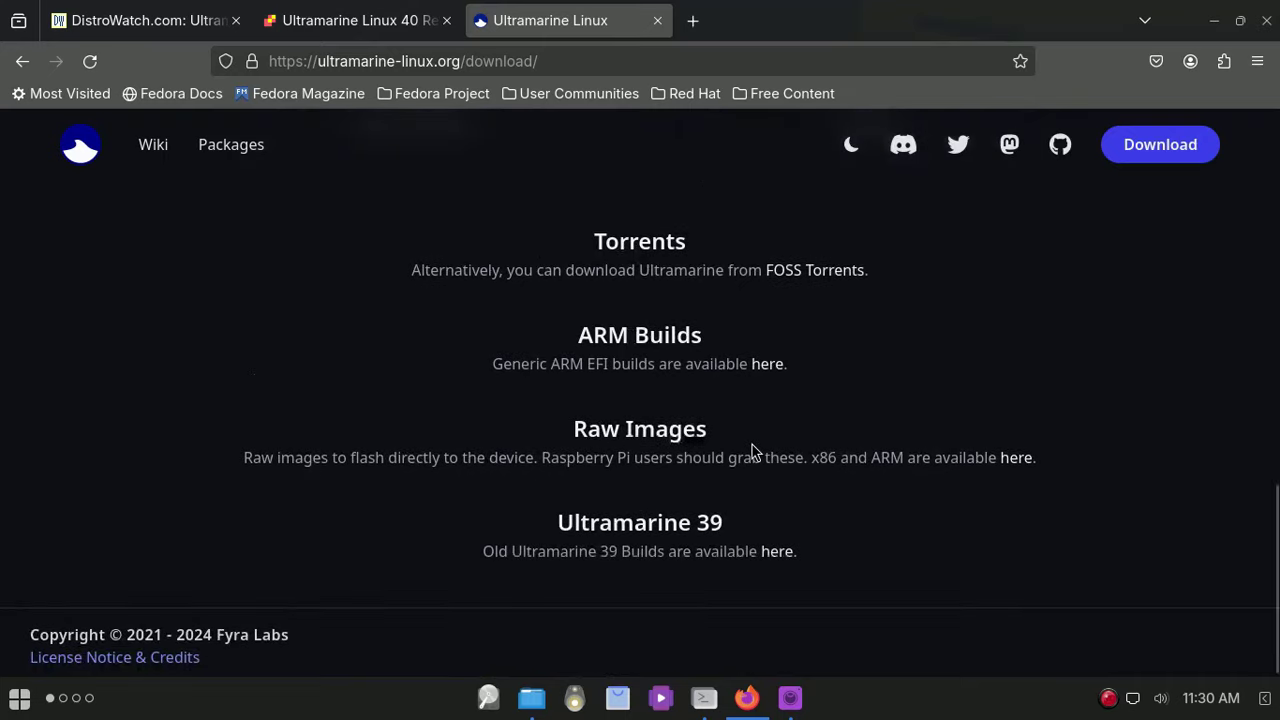
{"action": "scroll", "coordinate": [750, 443], "scroll_direction": "down", "scroll_amount": 1}
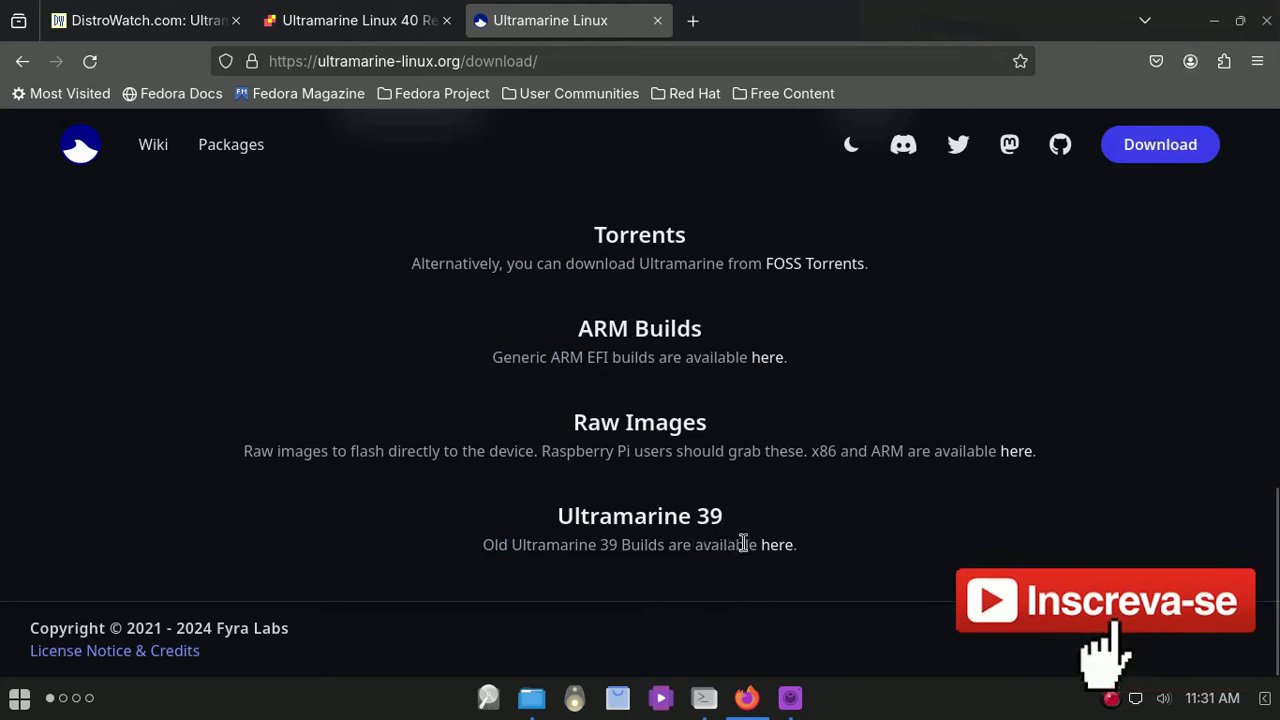
Step: Close Firefox and run neofetch to show the Ultramarine Linux 40 Flagship Edition details
{"action": "left_click", "coordinate": [1266, 20]}
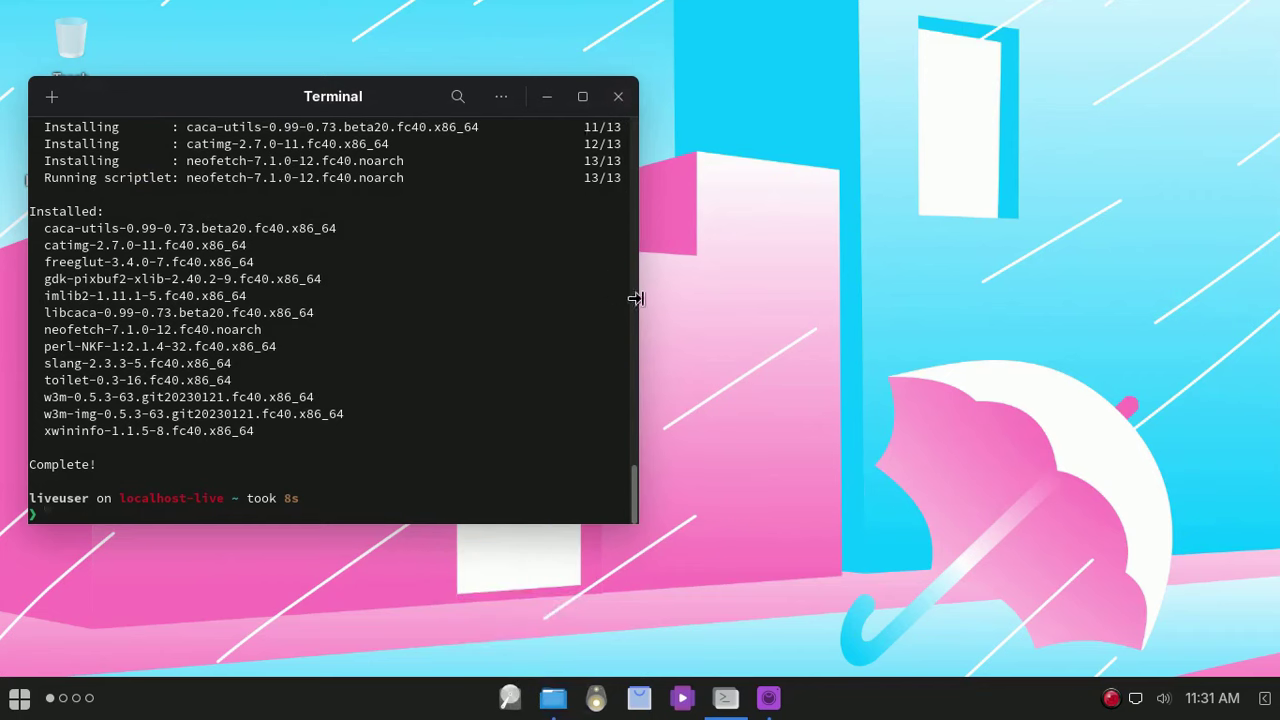
{"action": "type", "text": "neofetch"}
{"action": "key", "text": "Return"}
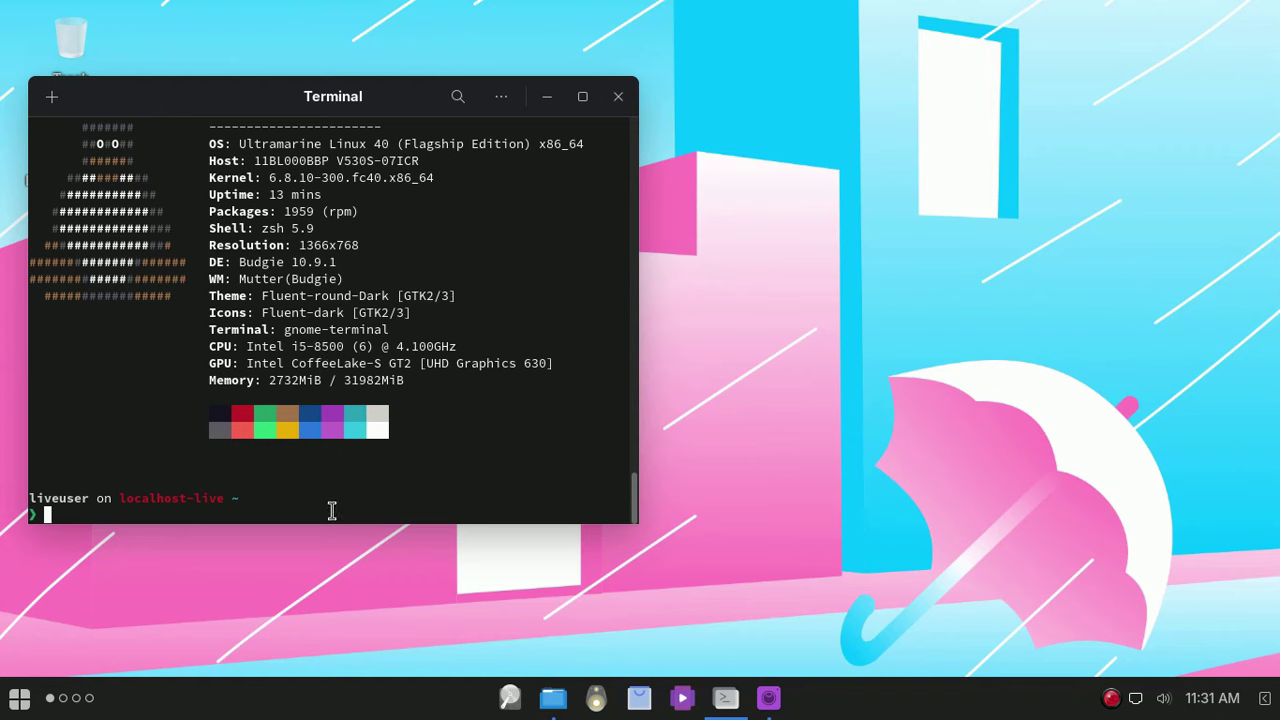
Step: Check memory with free -h (3.0Gi of 31Gi used) and close the terminal
{"action": "type", "text": "free -h"}
{"action": "key", "text": "Return"}
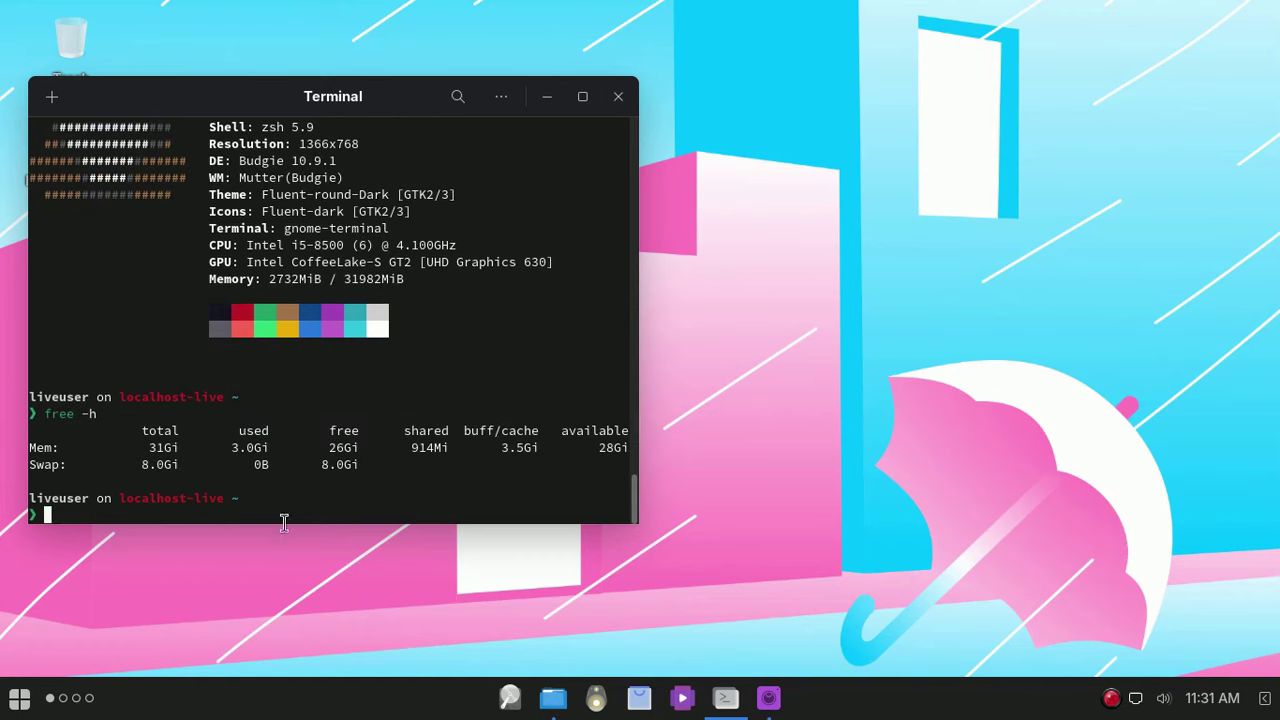
{"action": "left_click", "coordinate": [618, 97]}
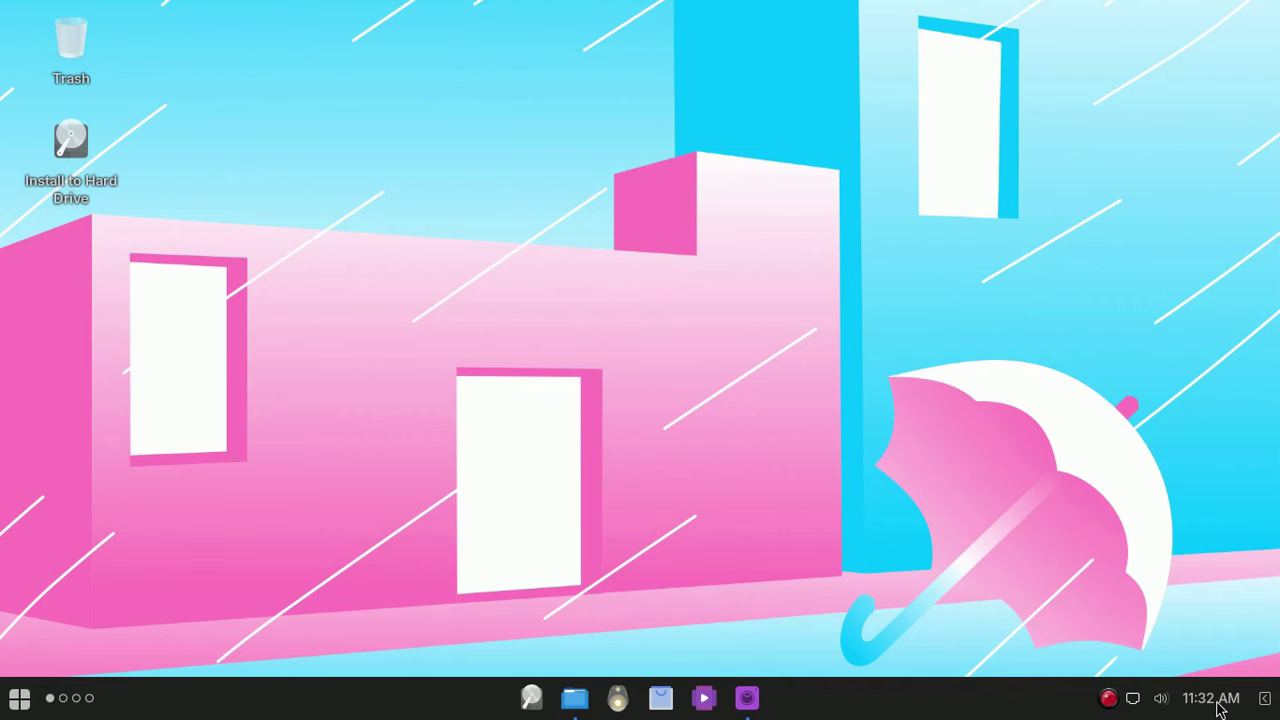
Step: Peek at the tray volume and network menus, then bring up the desktop context menu
{"action": "left_click", "coordinate": [1166, 703]}
{"action": "left_click", "coordinate": [1069, 401]}
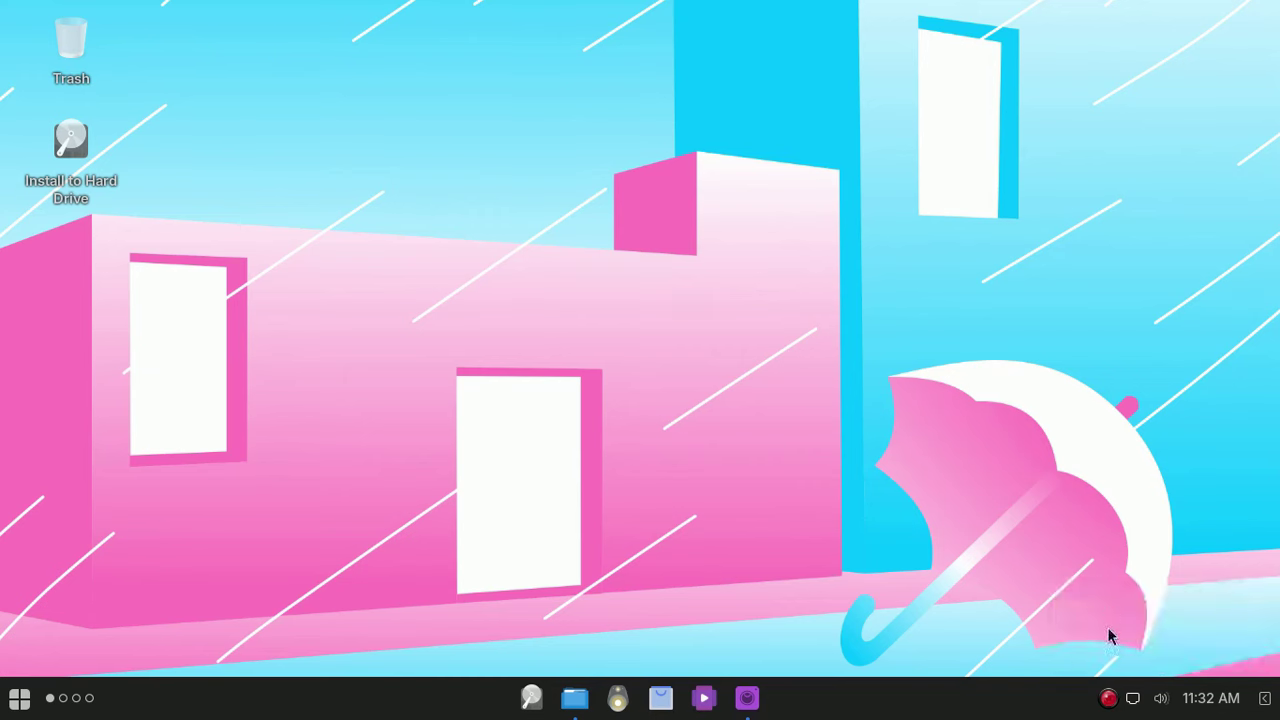
{"action": "left_click", "coordinate": [1133, 699]}
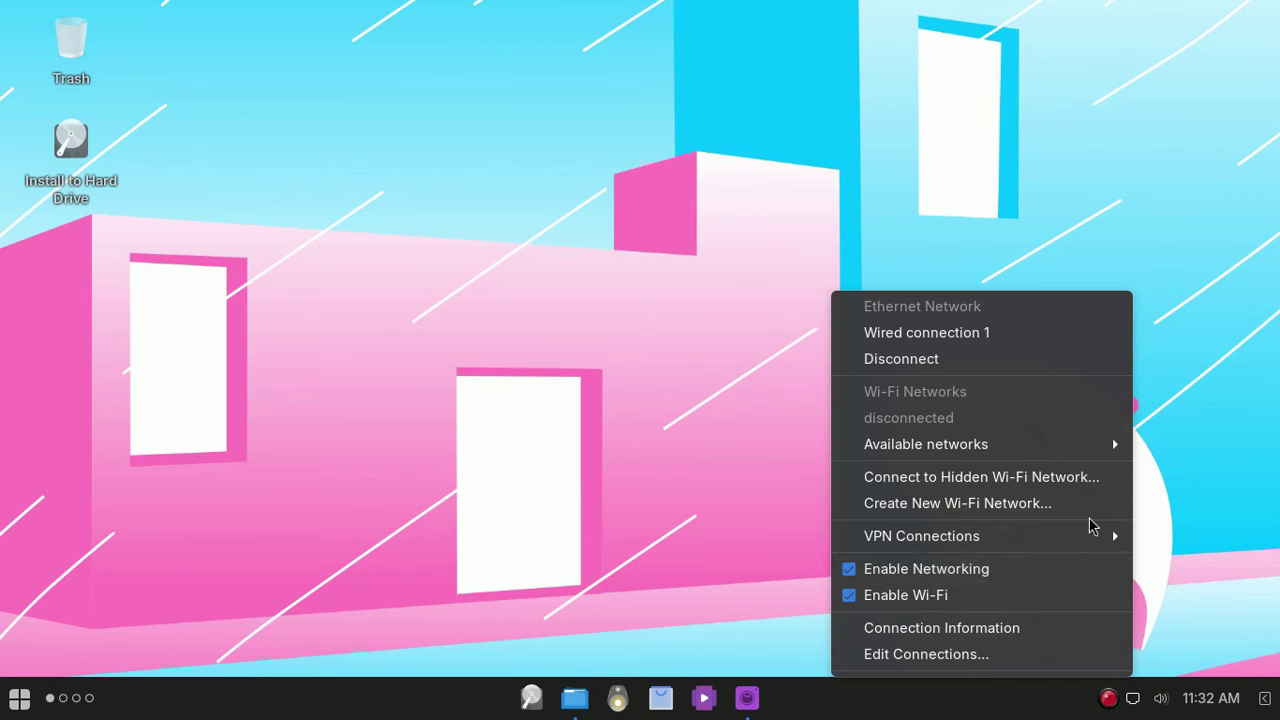
{"action": "mouse_move", "coordinate": [1011, 445]}
{"action": "left_click", "coordinate": [628, 268]}
{"action": "right_click", "coordinate": [455, 127]}
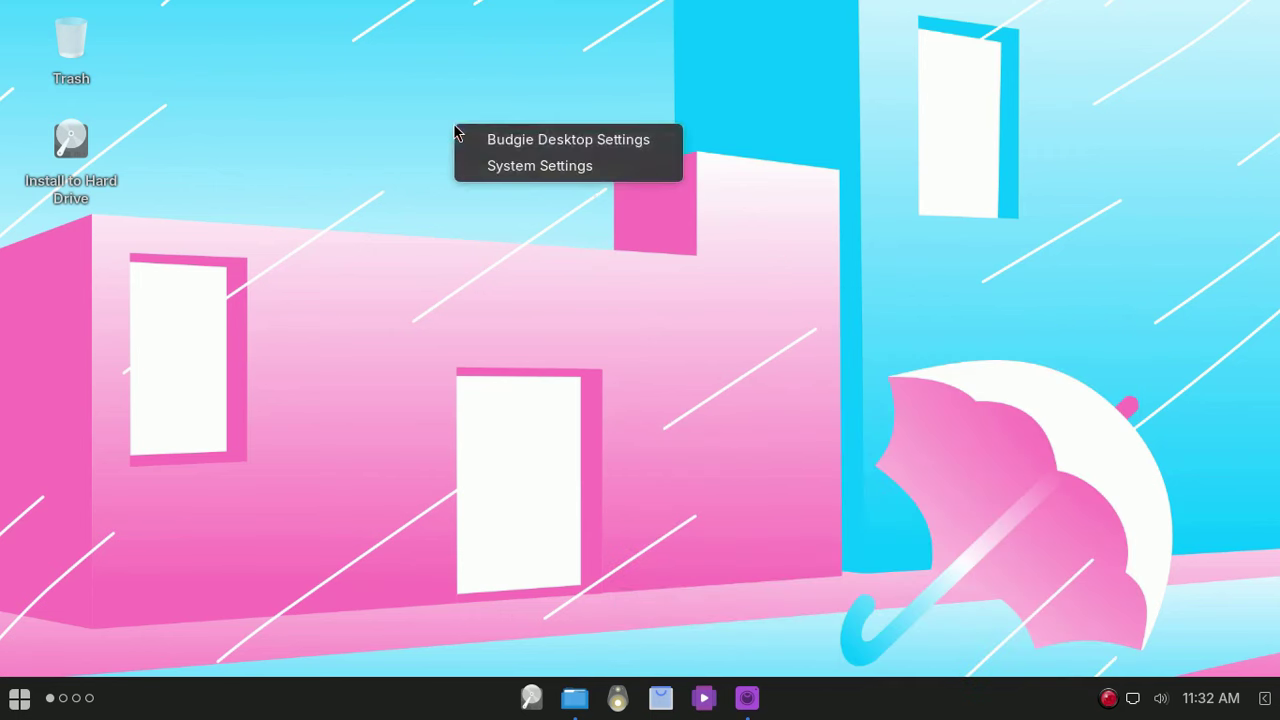
Step: Keep Fluent-round-Dark as the widget theme in Budgie Desktop Settings and close it
{"action": "left_click", "coordinate": [555, 145]}
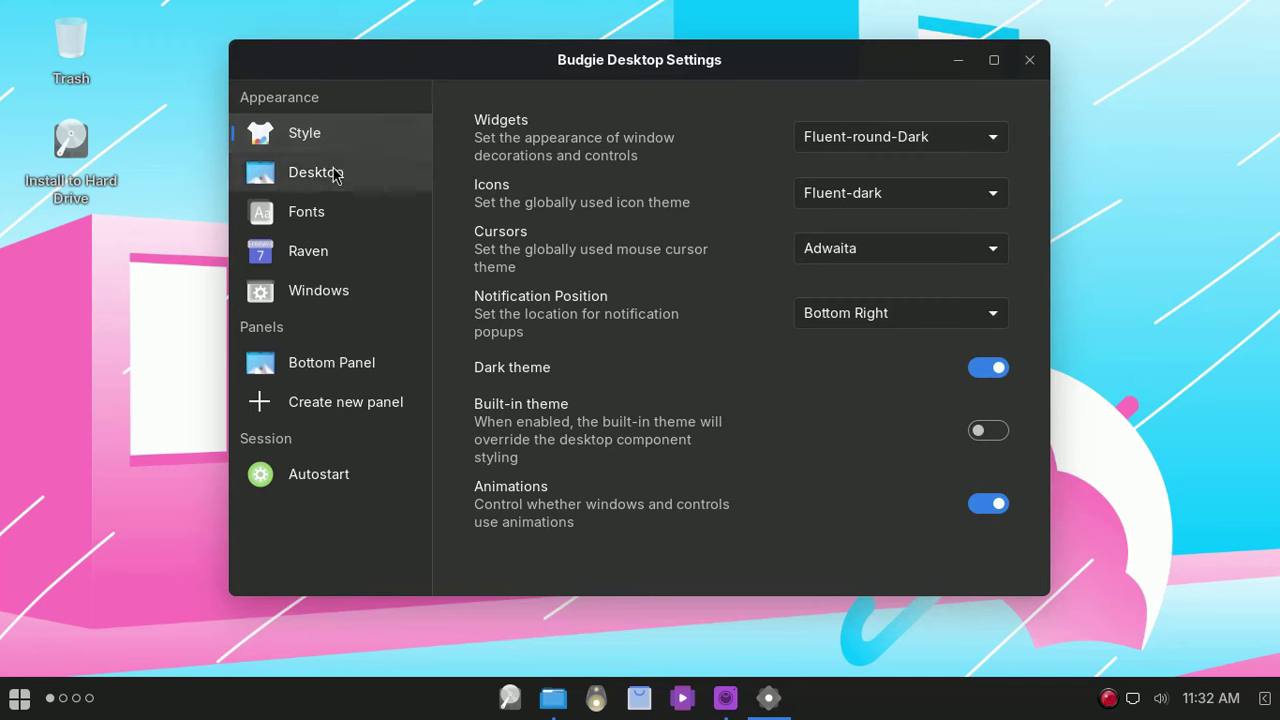
{"action": "left_click", "coordinate": [986, 141]}
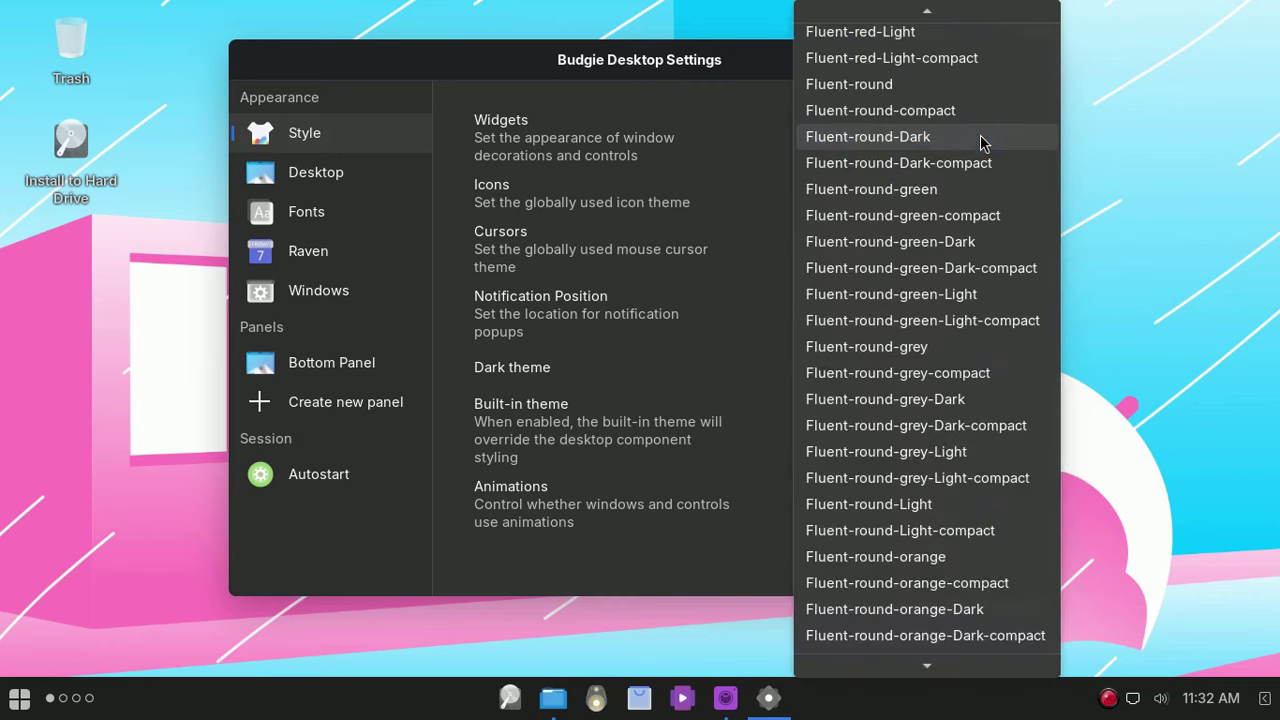
{"action": "left_click", "coordinate": [1149, 172]}
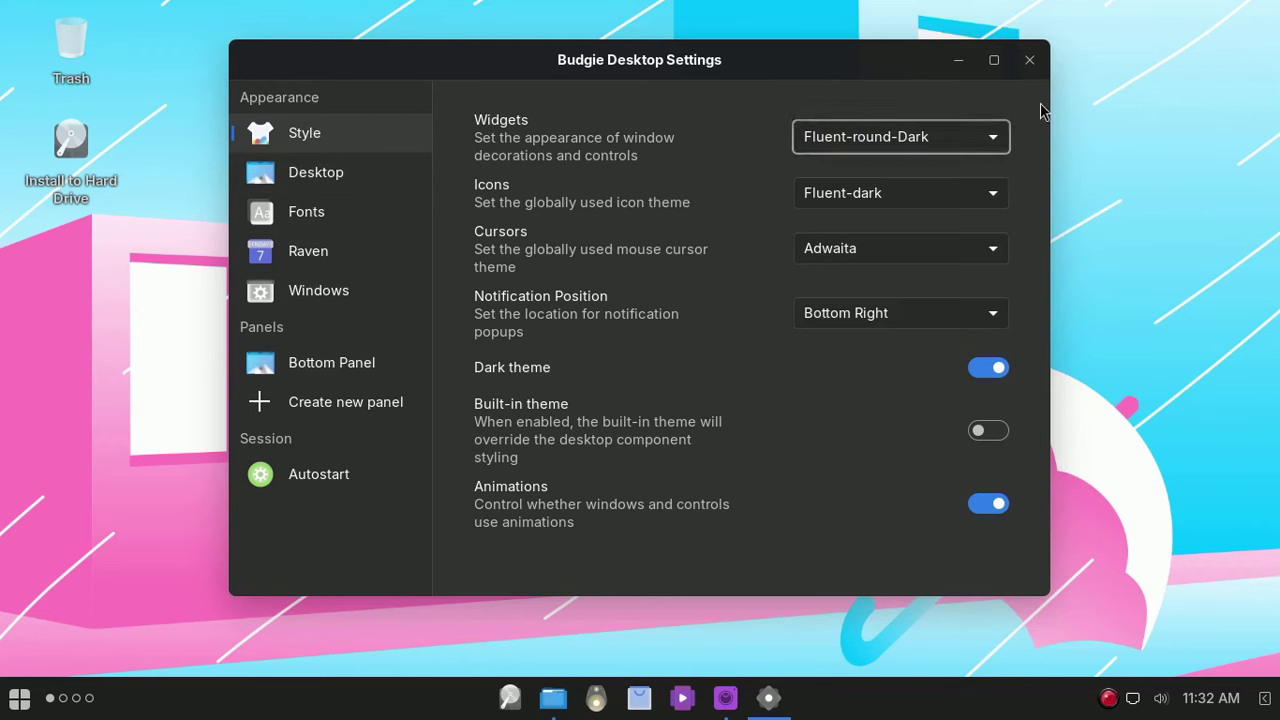
{"action": "left_click", "coordinate": [1028, 62]}
Step: Open System Settings from the desktop menu and switch Wi-Fi off
{"action": "right_click", "coordinate": [510, 92]}
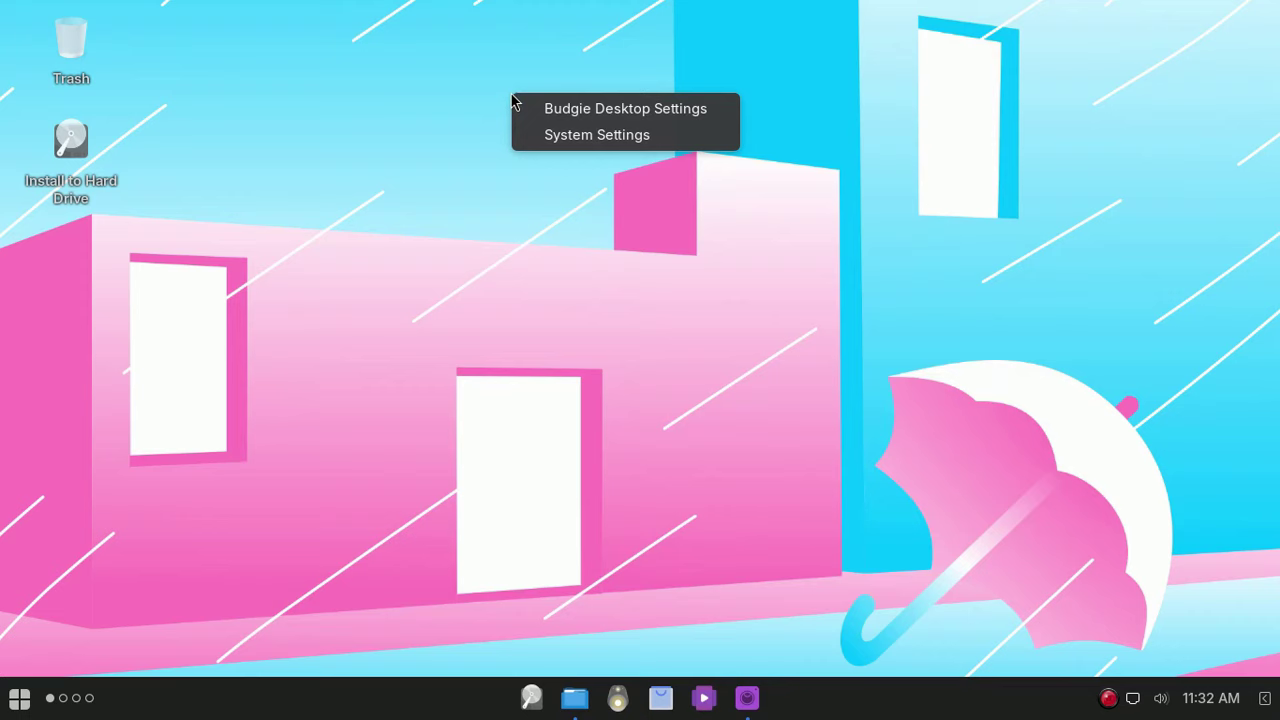
{"action": "left_click", "coordinate": [596, 138]}
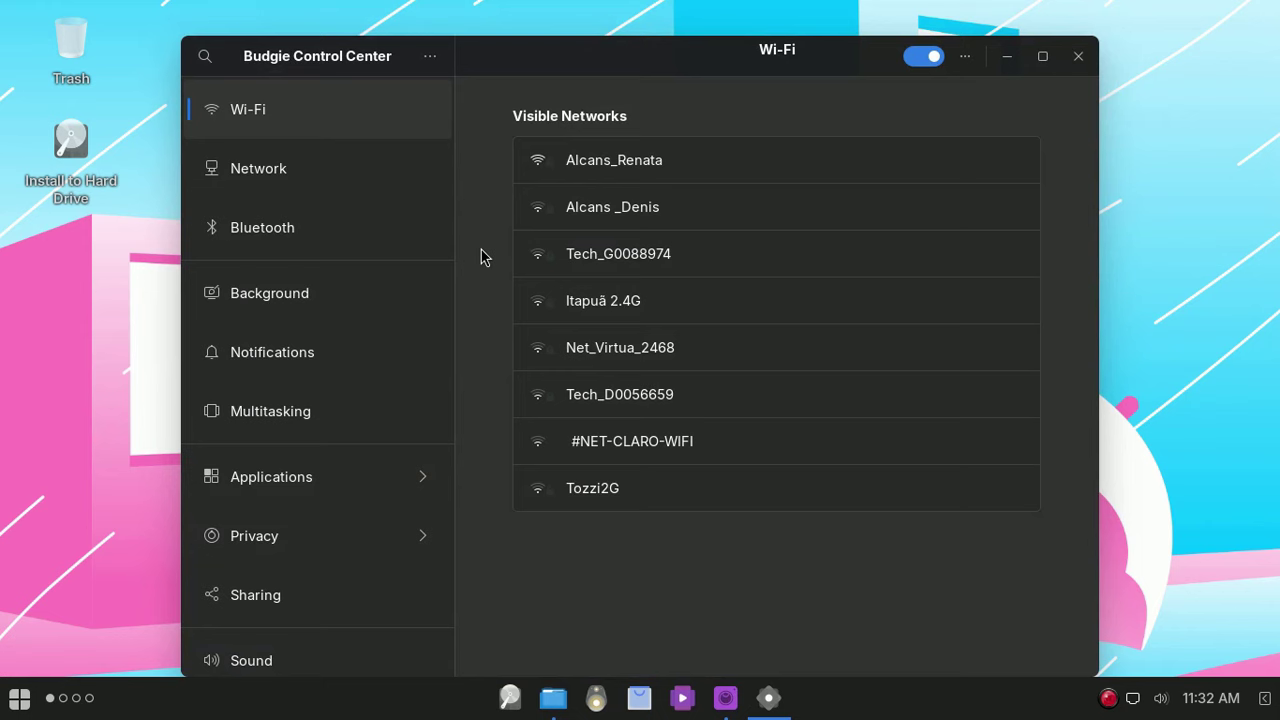
{"action": "left_click", "coordinate": [923, 56]}
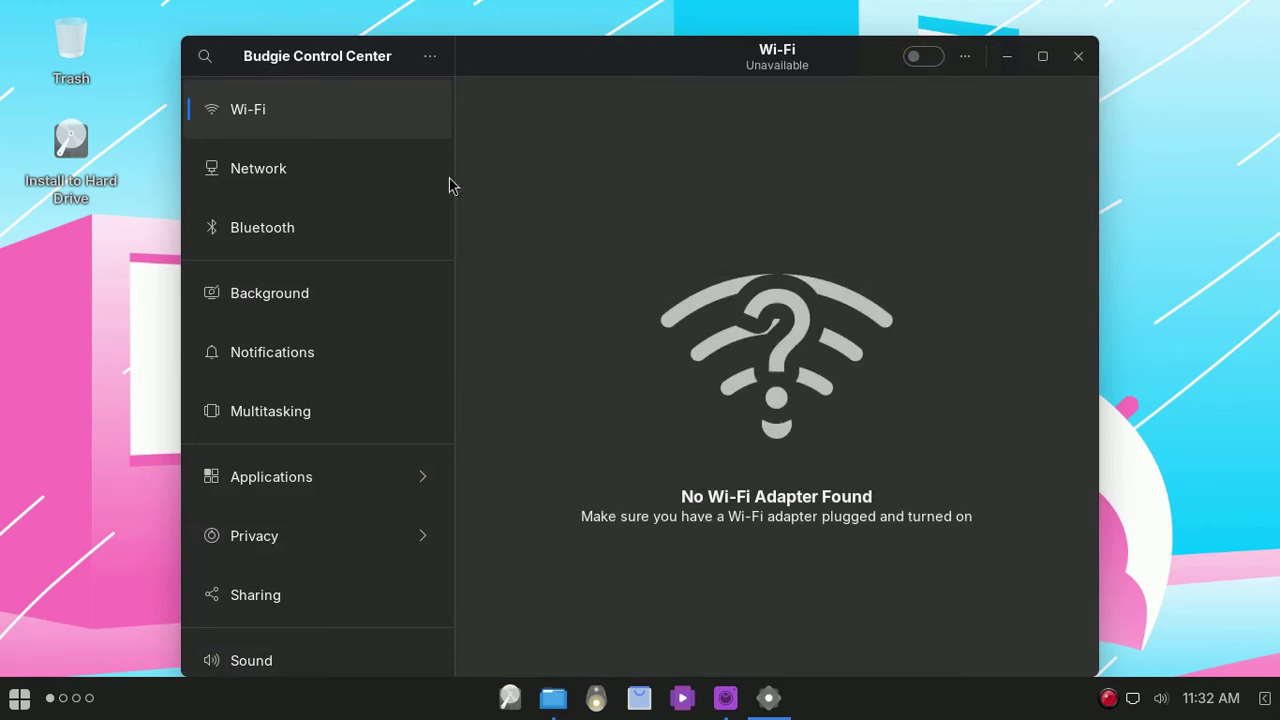
{"action": "scroll", "coordinate": [380, 198], "scroll_direction": "down", "scroll_amount": 1}
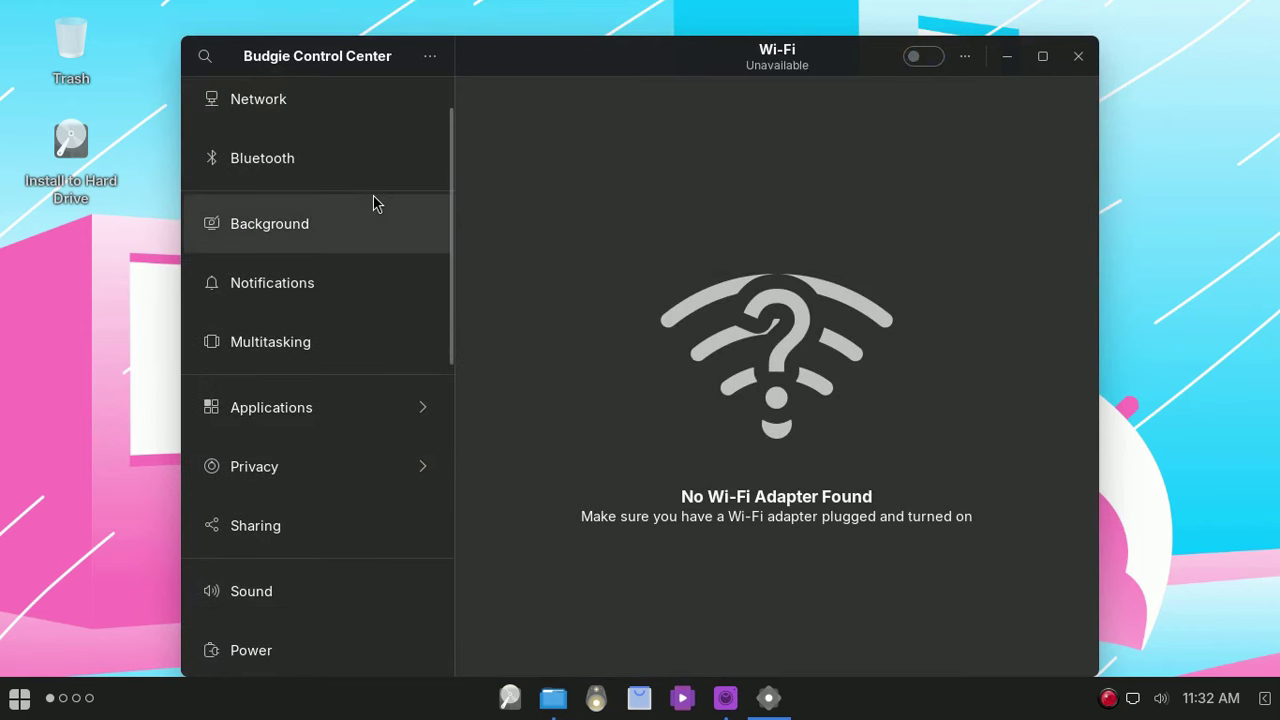
Step: View the Background page and About details (32.0 GiB, i5-8500, Budgie 10.9.1), then close
{"action": "left_click", "coordinate": [358, 232]}
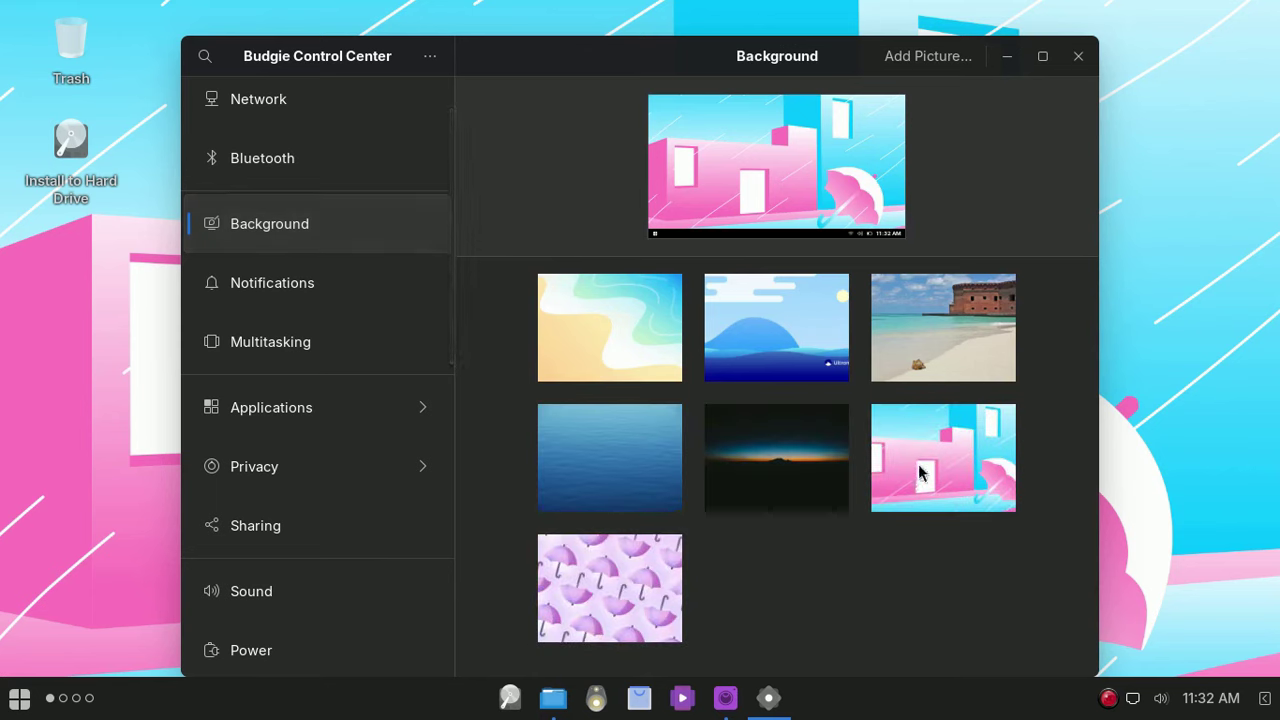
{"action": "scroll", "coordinate": [414, 309], "scroll_direction": "down", "scroll_amount": 15}
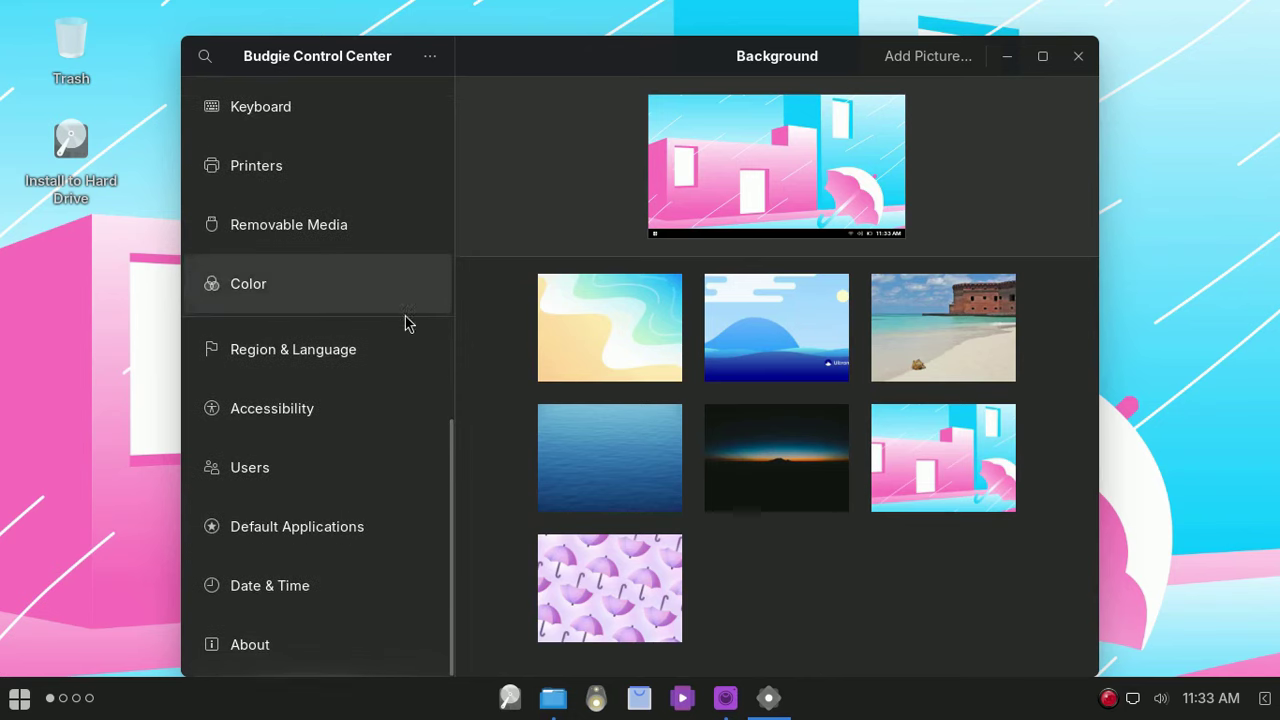
{"action": "left_click", "coordinate": [309, 656]}
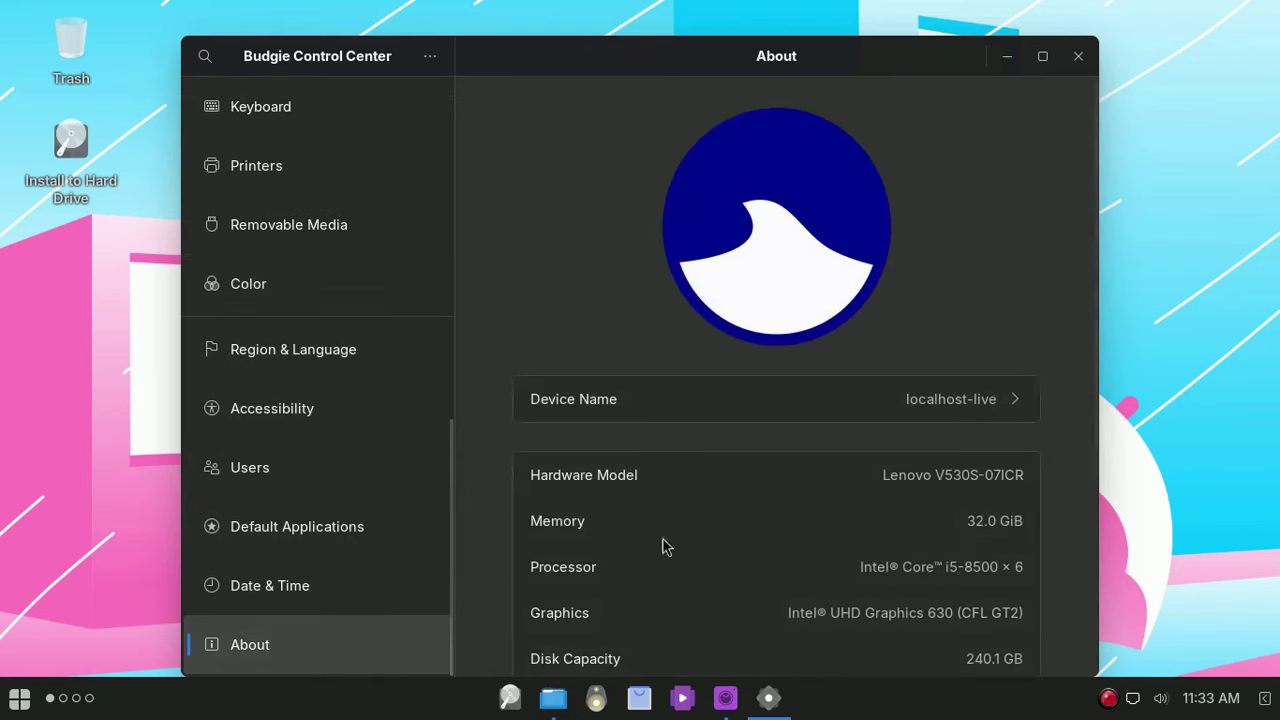
{"action": "scroll", "coordinate": [757, 491], "scroll_direction": "down", "scroll_amount": 3}
{"action": "scroll", "coordinate": [757, 491], "scroll_direction": "down", "scroll_amount": 2}
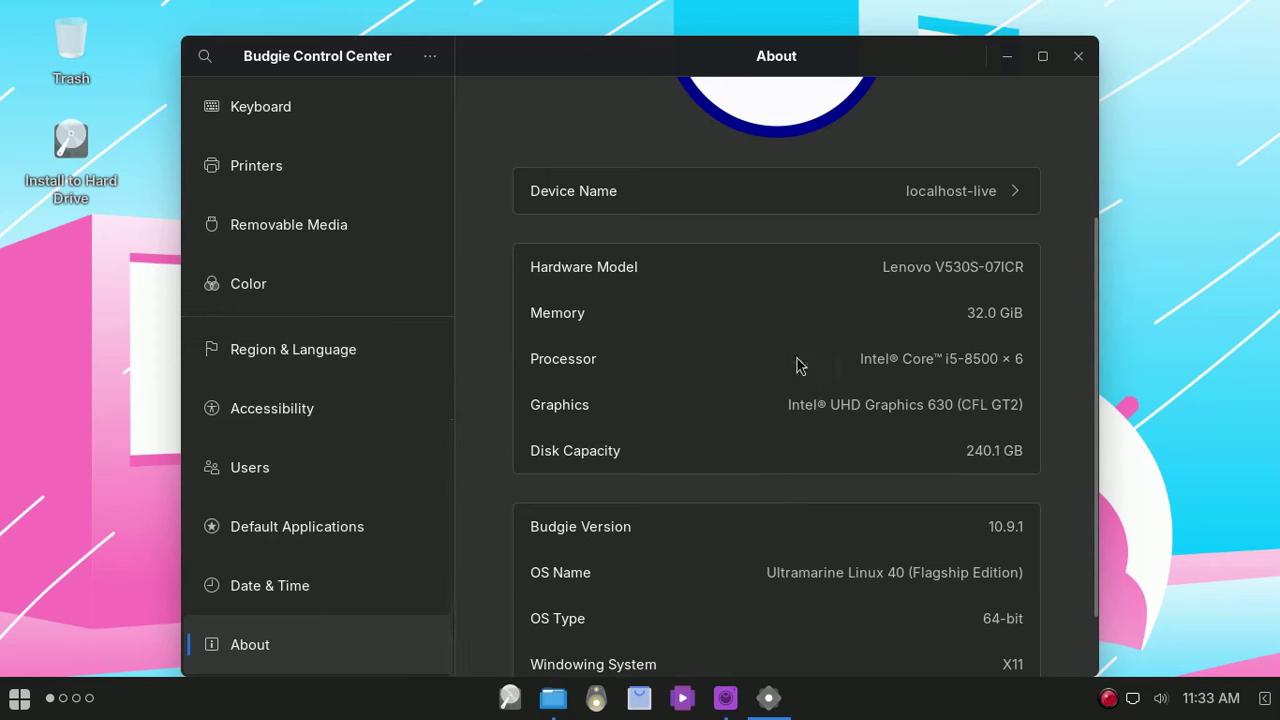
{"action": "scroll", "coordinate": [790, 368], "scroll_direction": "down", "scroll_amount": 2}
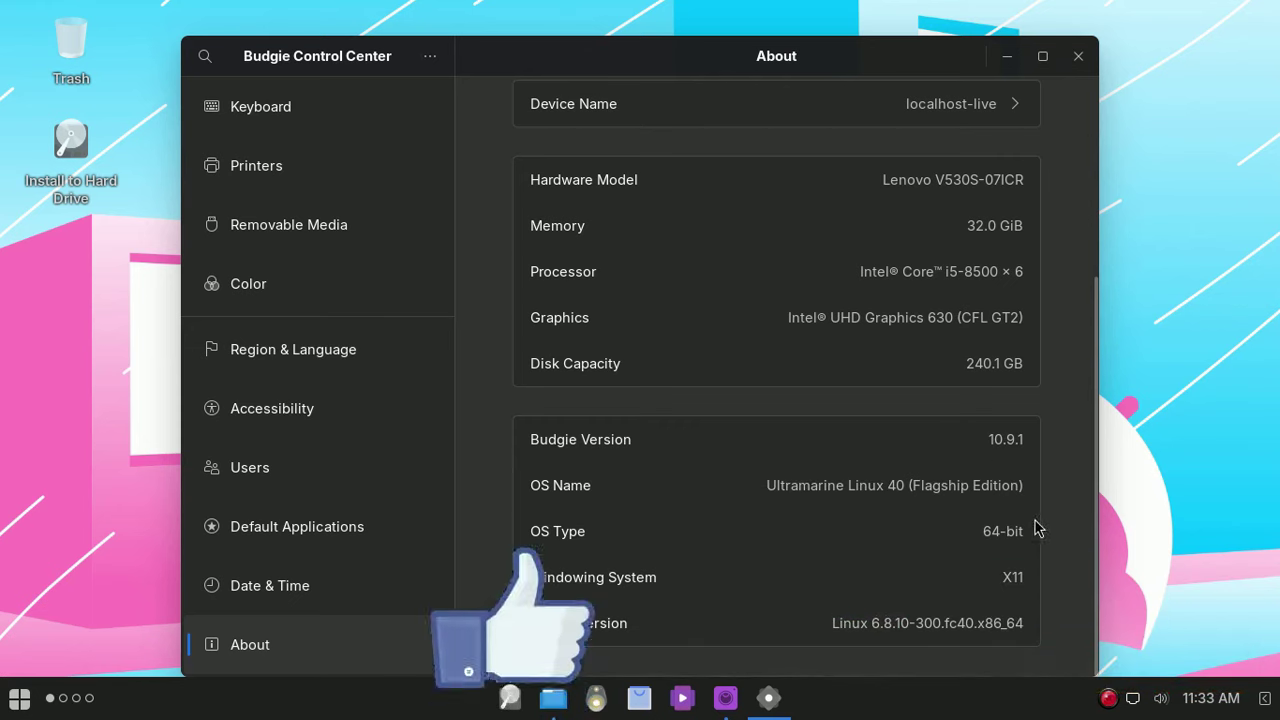
{"action": "left_click", "coordinate": [1078, 57]}
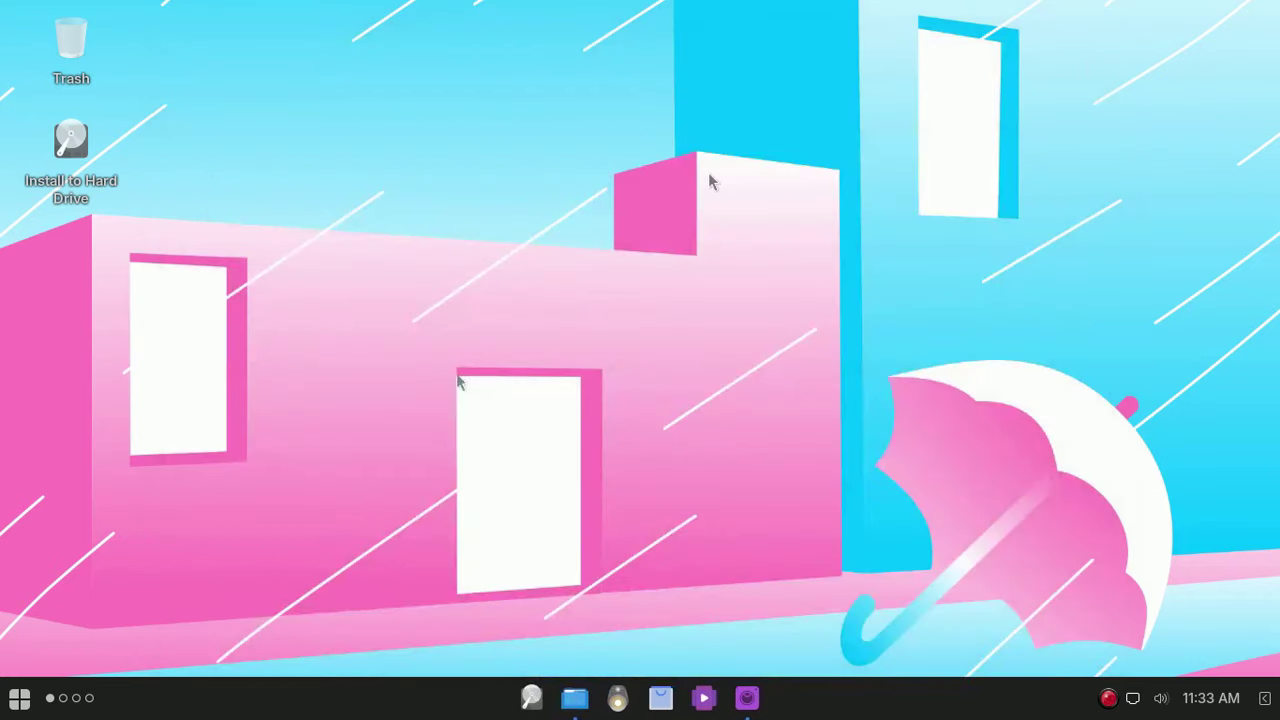
{"action": "left_click", "coordinate": [663, 698]}
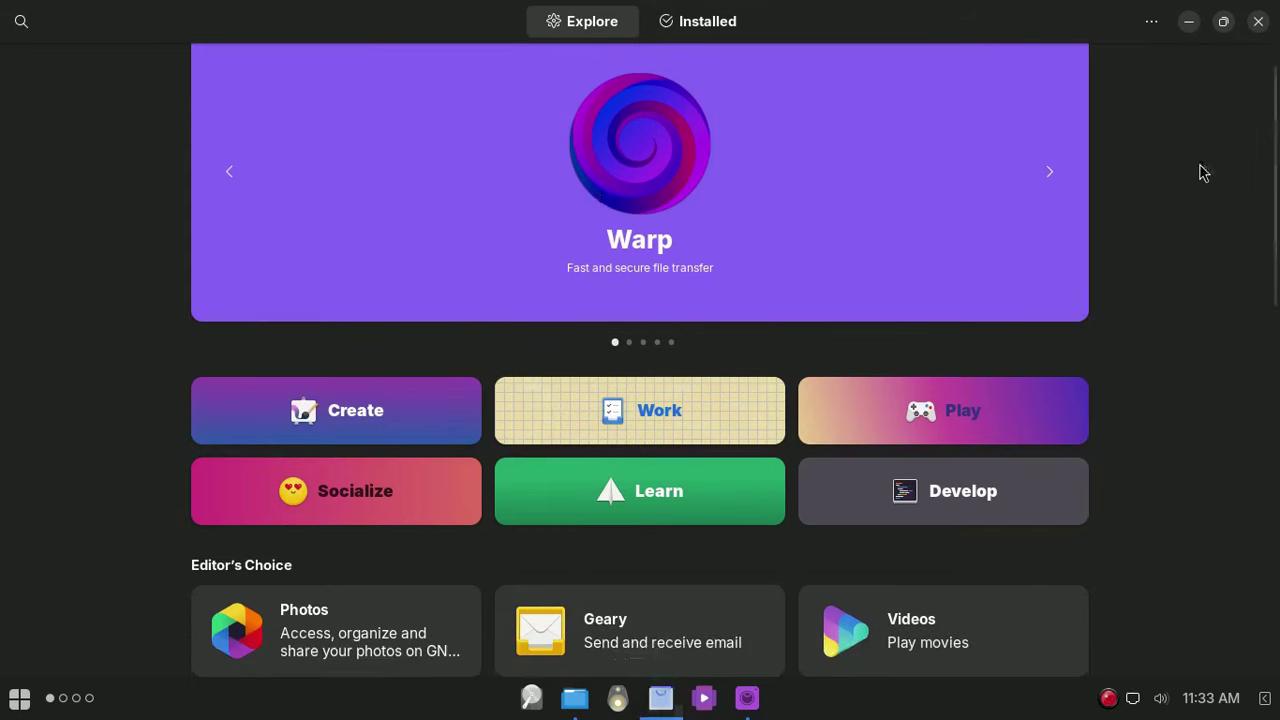
{"action": "scroll", "coordinate": [1212, 268], "scroll_direction": "down", "scroll_amount": 5}
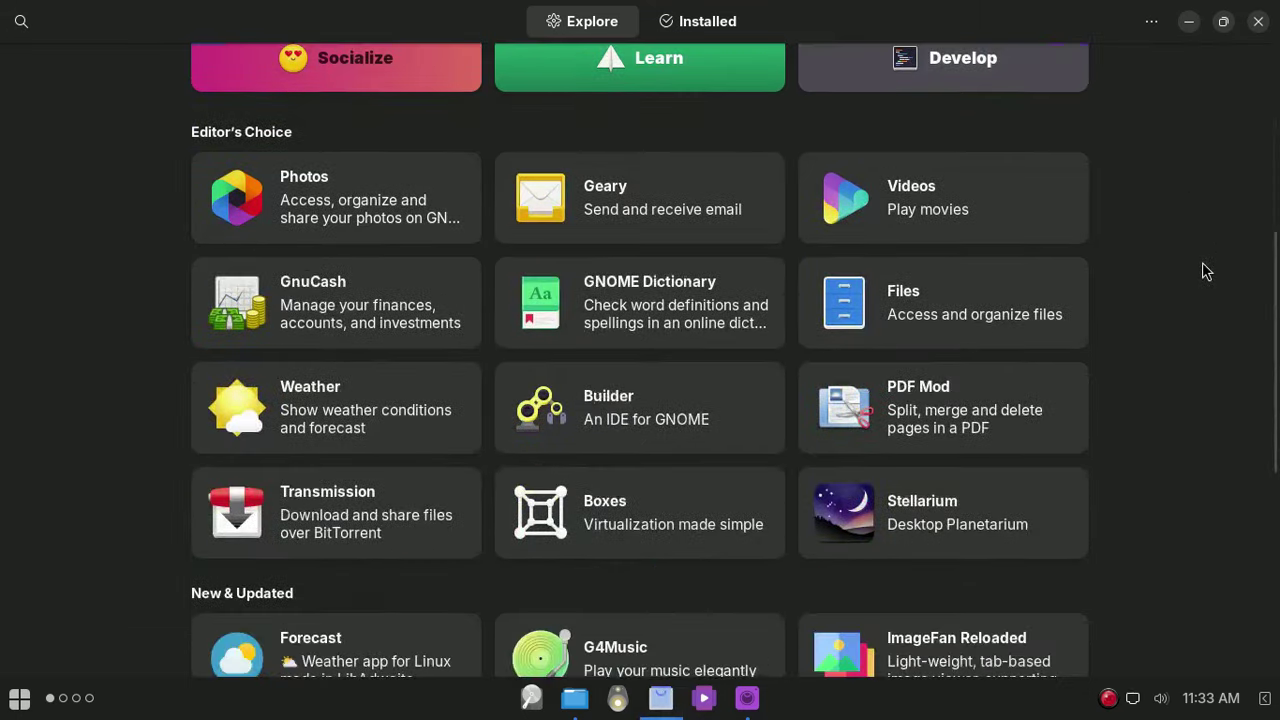
{"action": "scroll", "coordinate": [1205, 270], "scroll_direction": "down", "scroll_amount": 6}
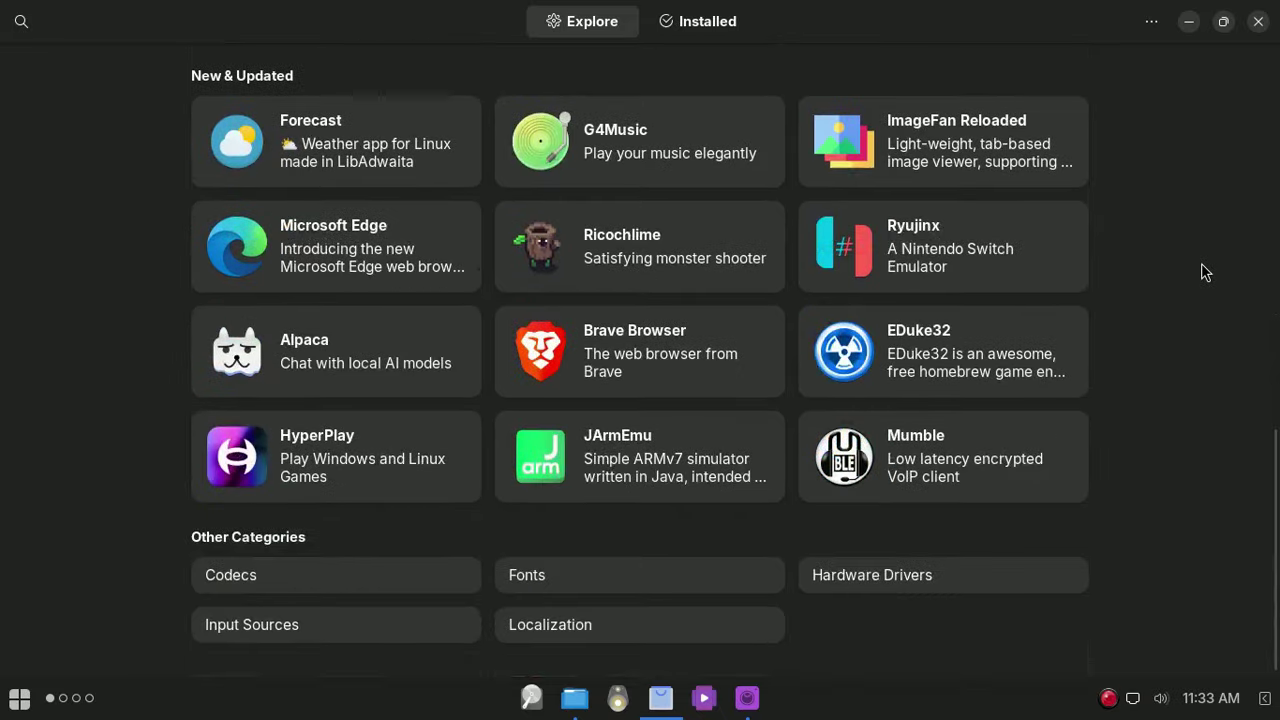
{"action": "scroll", "coordinate": [1218, 372], "scroll_direction": "up", "scroll_amount": 11}
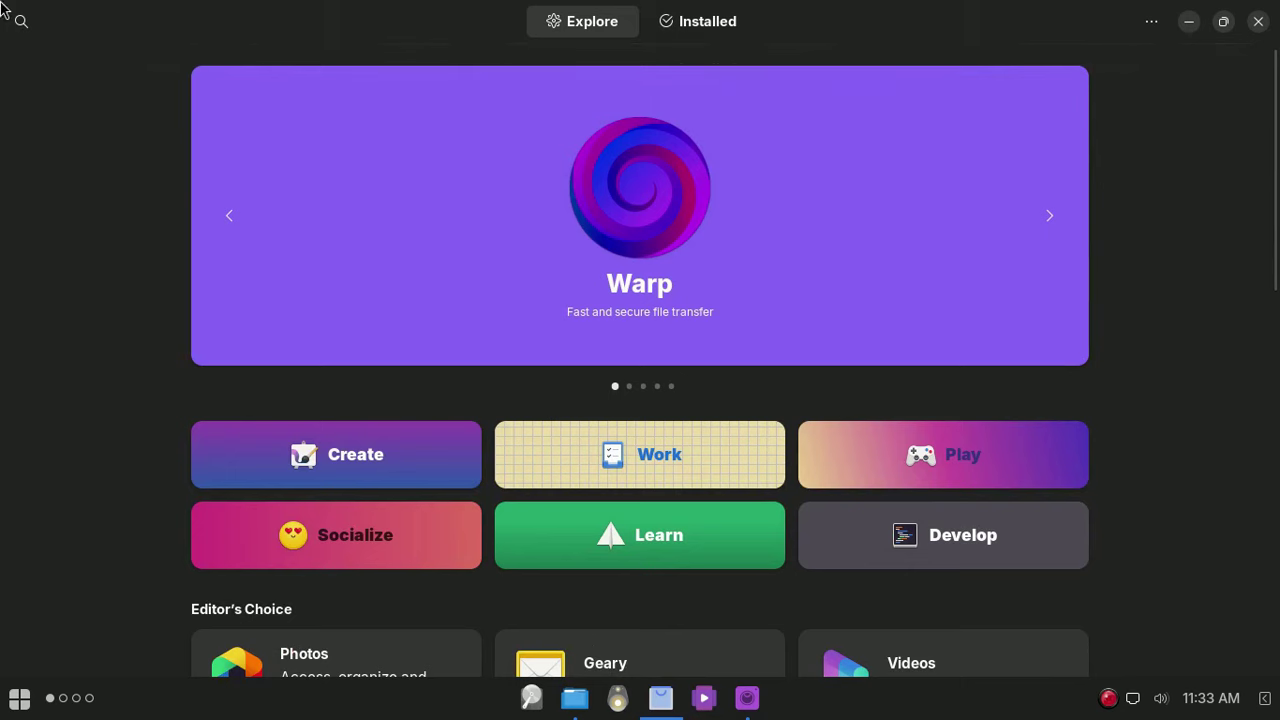
{"action": "left_click", "coordinate": [21, 22]}
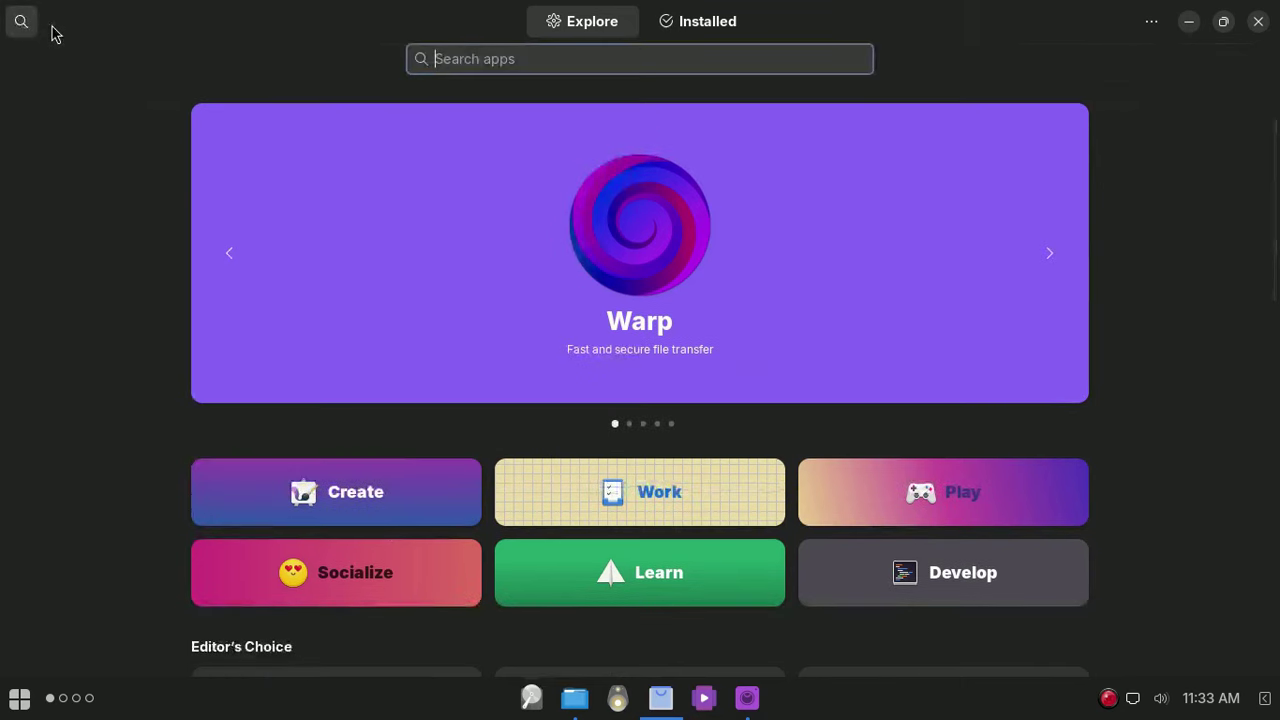
{"action": "type", "text": "vl"}
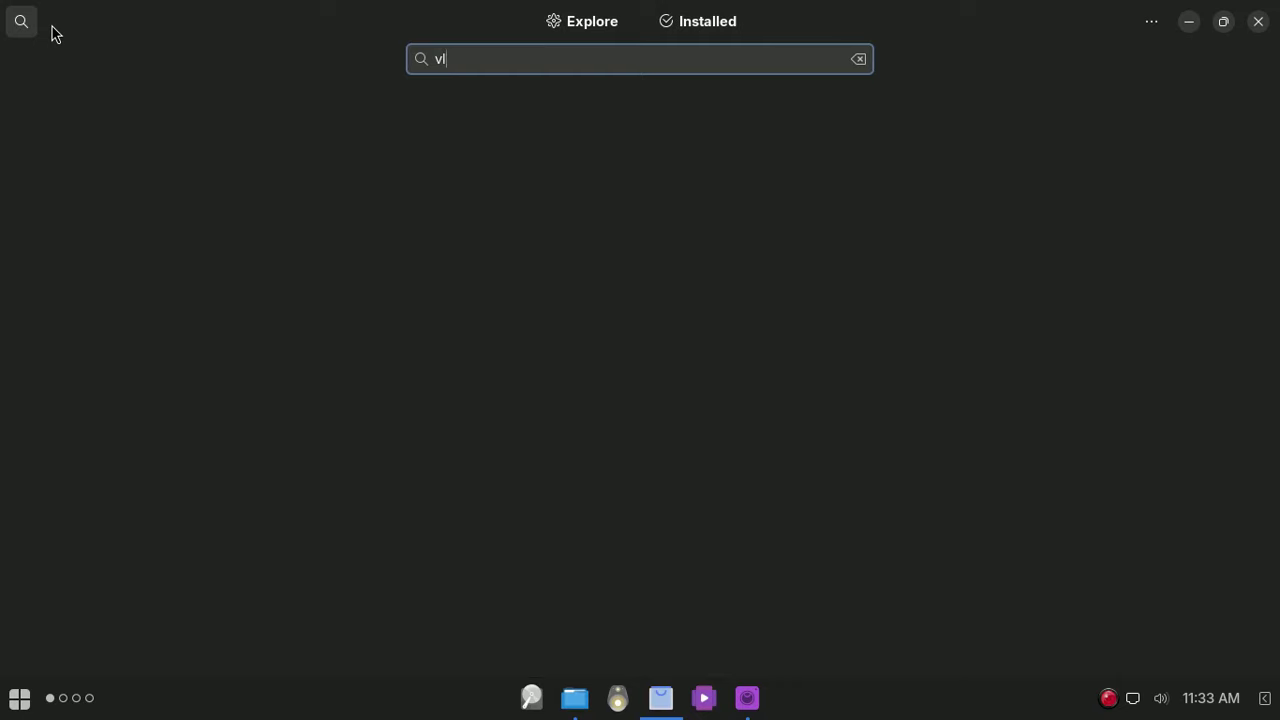
{"action": "type", "text": "c"}
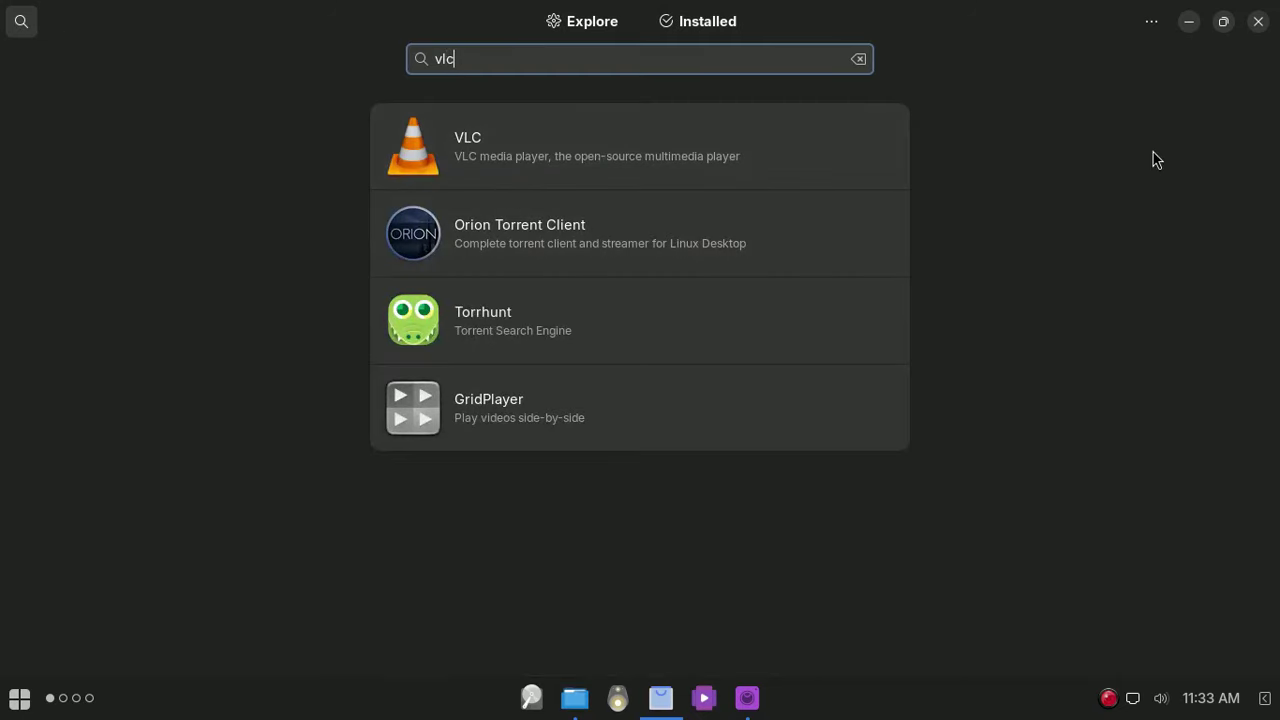
{"action": "left_click", "coordinate": [1258, 21]}
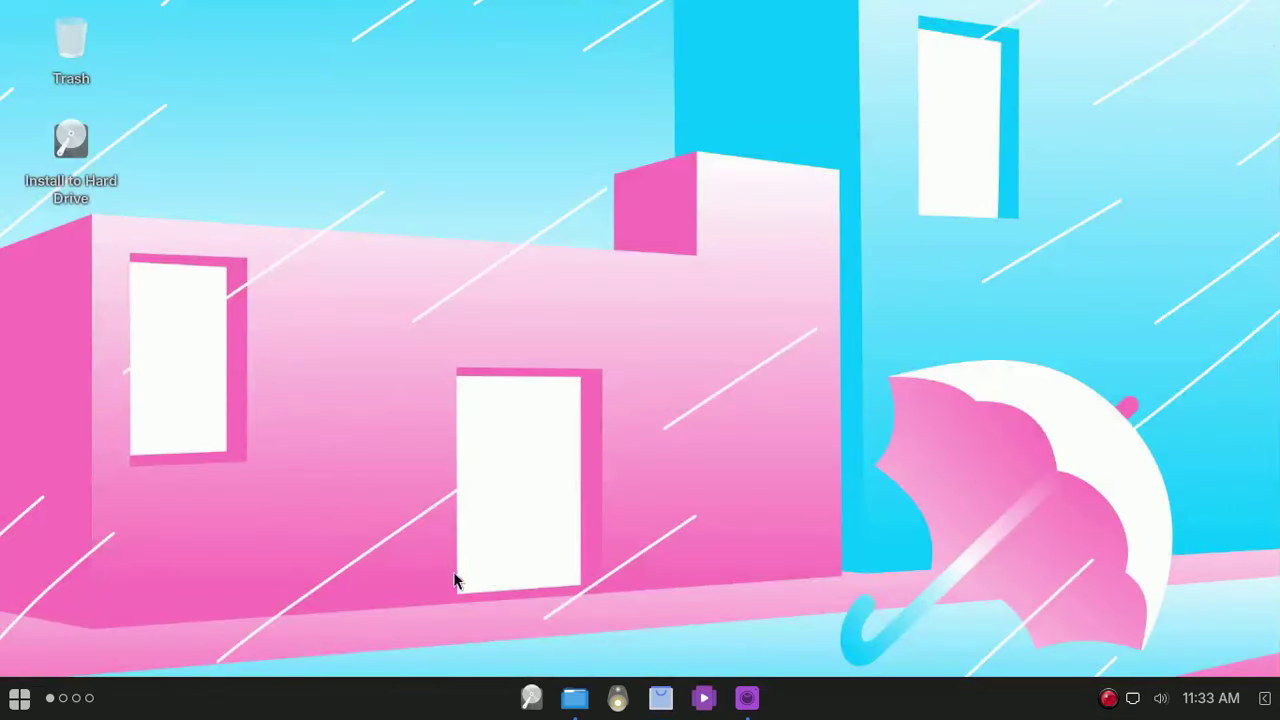
Step: Open Nemo maximized with a wider sidebar and view its About information
{"action": "left_click", "coordinate": [575, 698]}
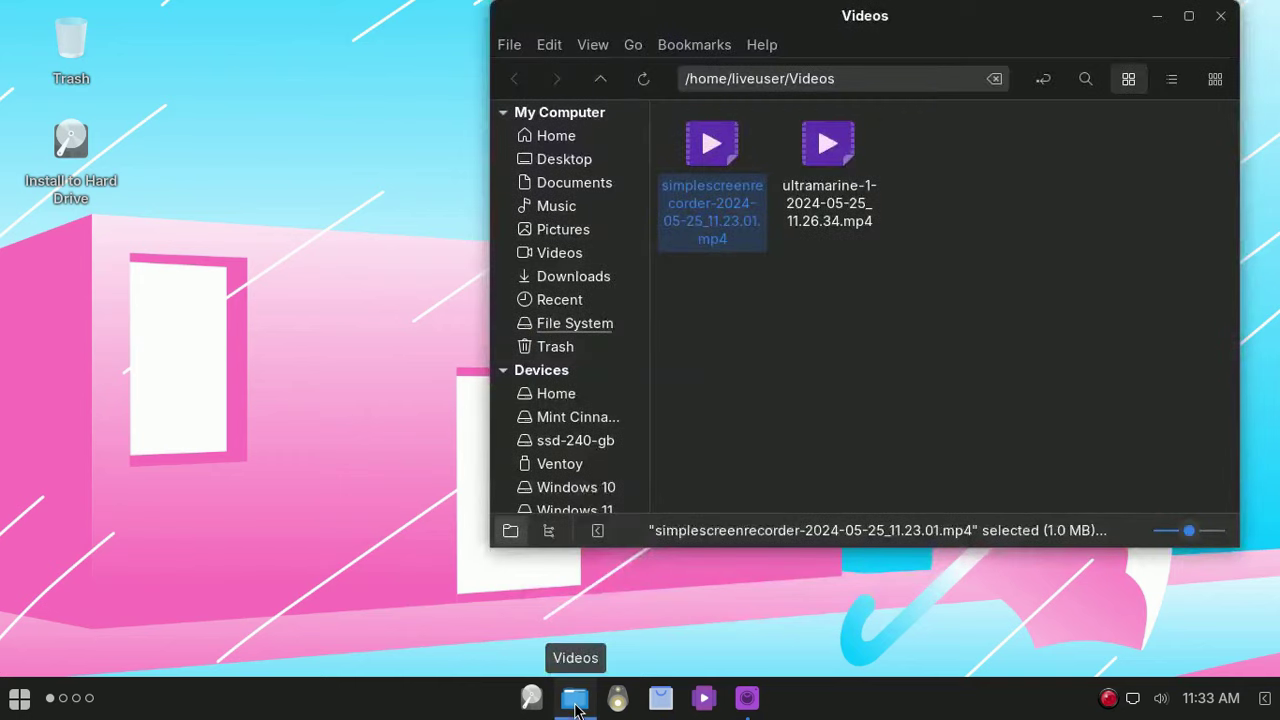
{"action": "left_click", "coordinate": [1188, 16]}
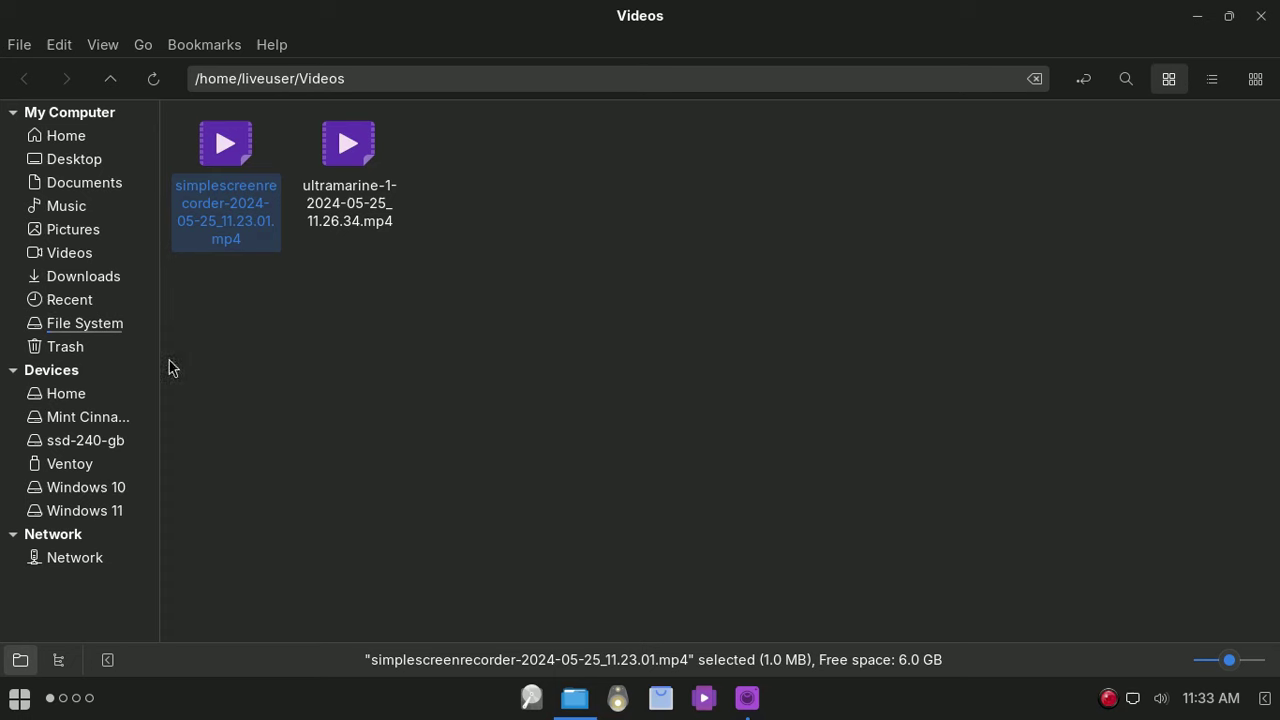
{"action": "left_click_drag", "start_coordinate": [163, 360], "coordinate": [200, 360]}
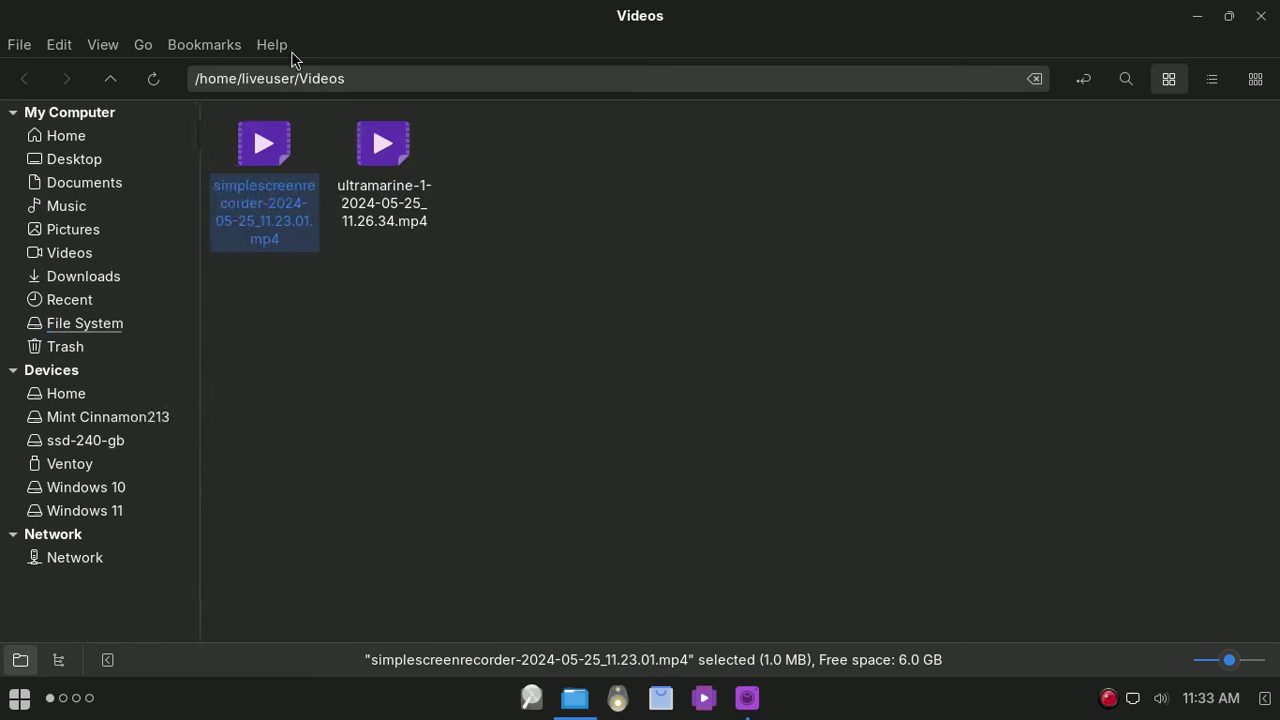
{"action": "left_click", "coordinate": [288, 50]}
{"action": "left_click", "coordinate": [322, 130]}
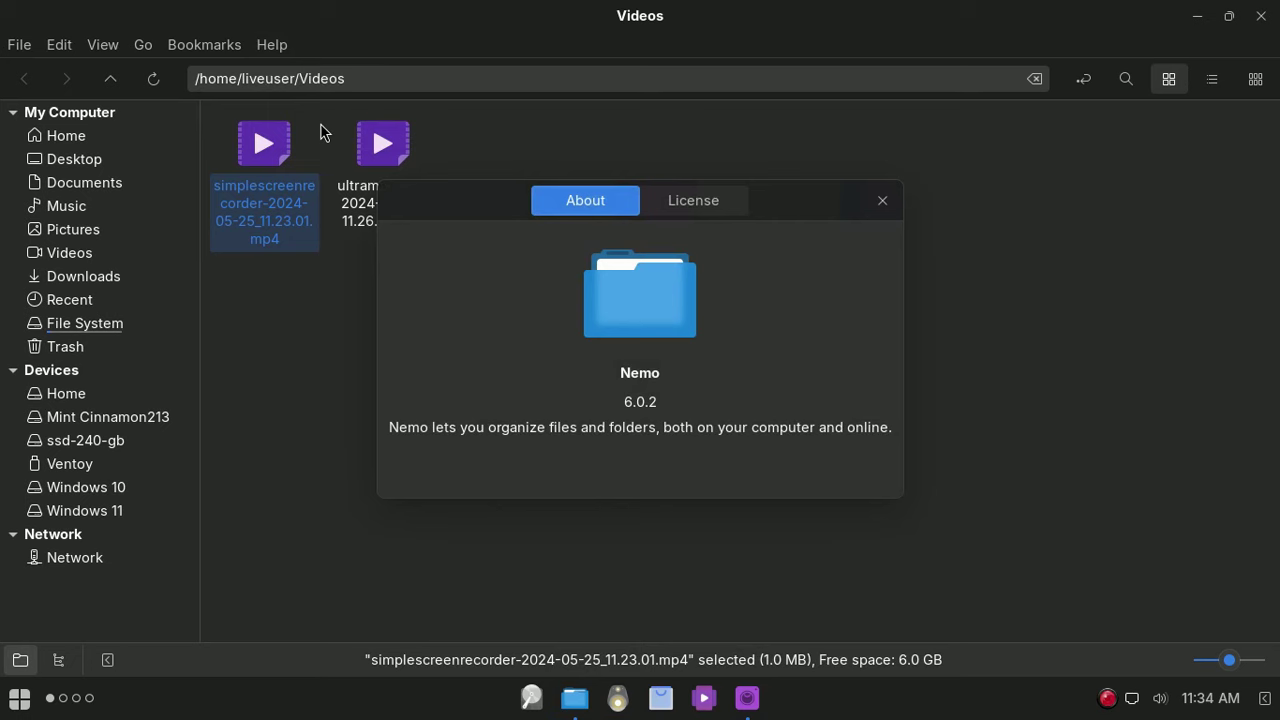
{"action": "left_click", "coordinate": [882, 200]}
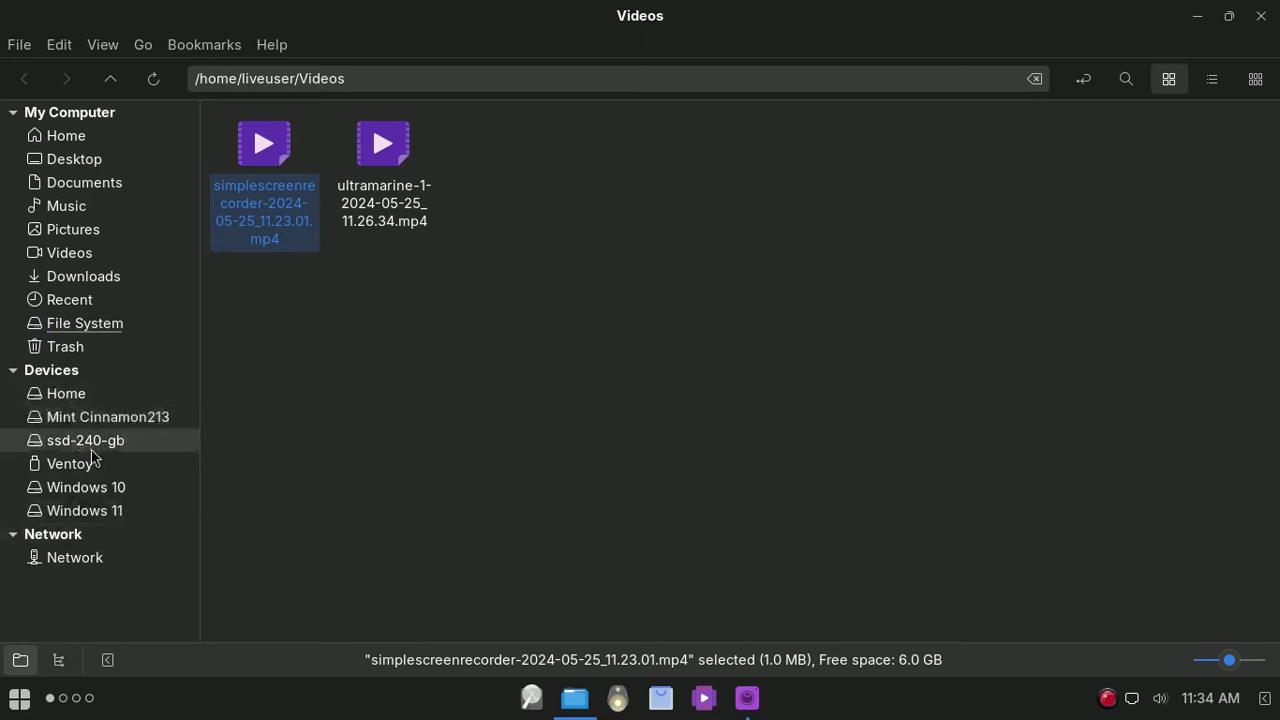
Step: Mount the Home drive and open mint13 > Documentos > _Testes-Som-Appimage
{"action": "left_click", "coordinate": [100, 399]}
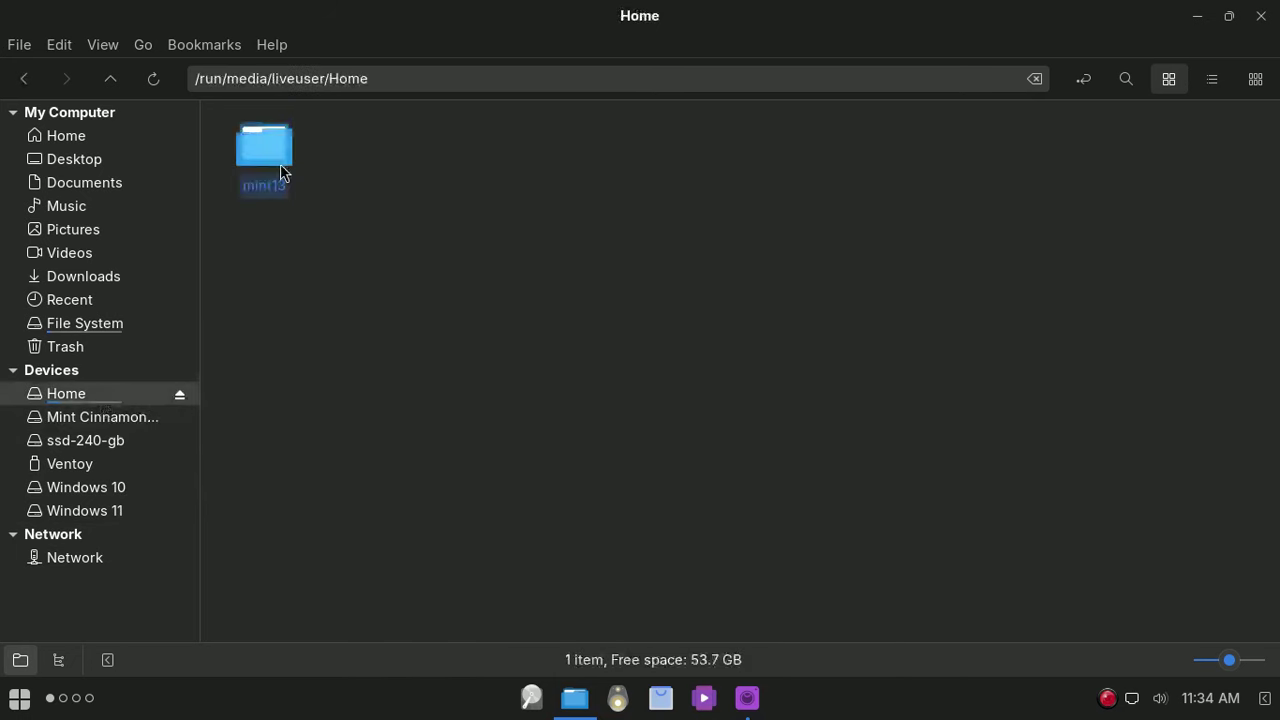
{"action": "double_click", "coordinate": [283, 172]}
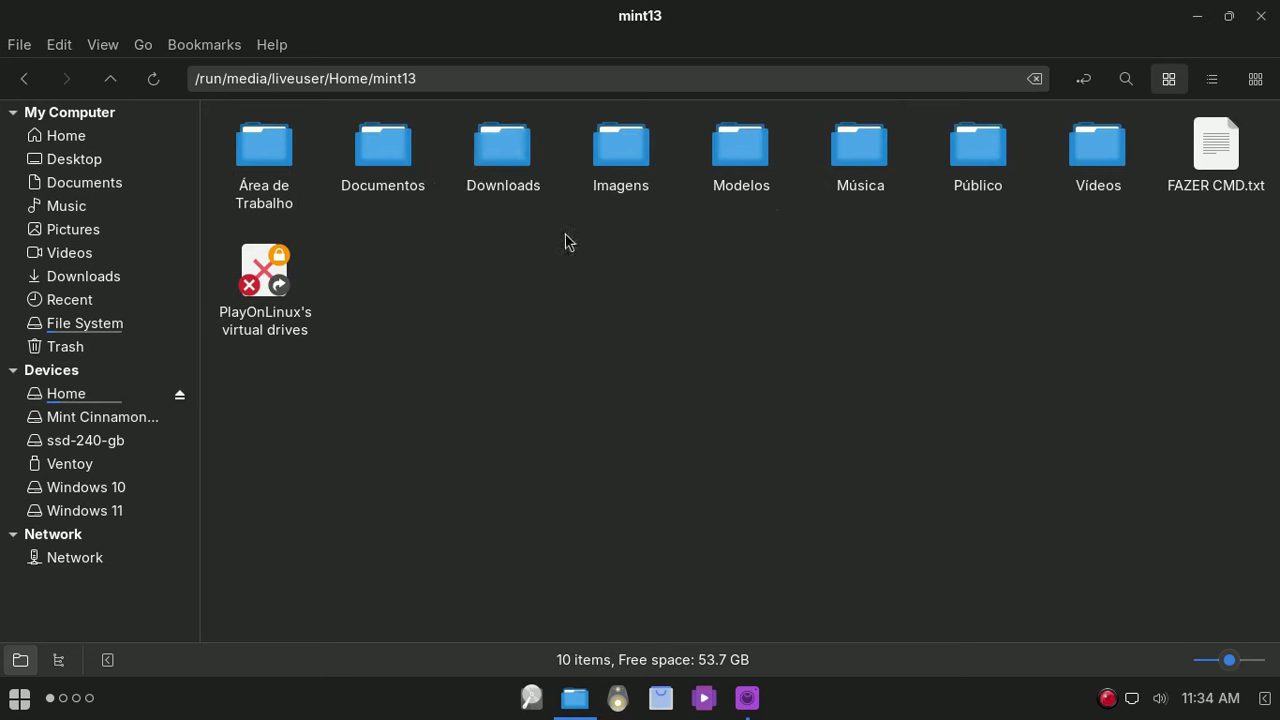
{"action": "double_click", "coordinate": [397, 143]}
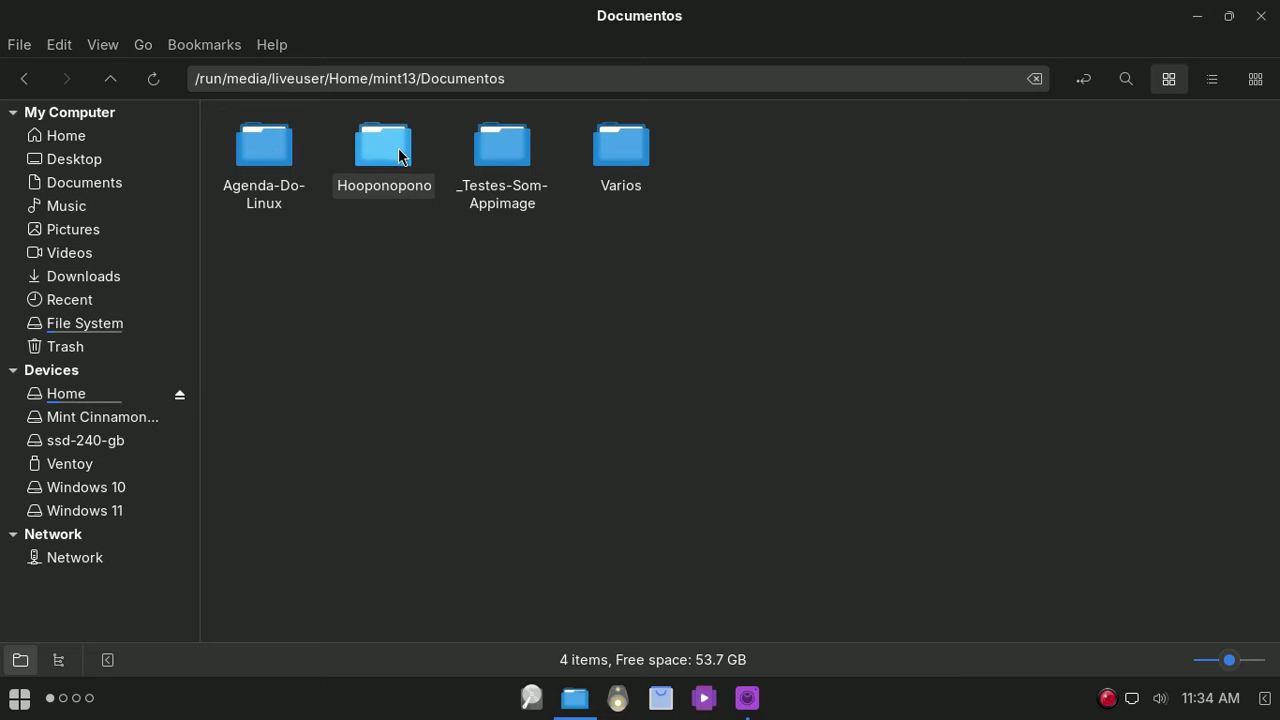
{"action": "double_click", "coordinate": [505, 166]}
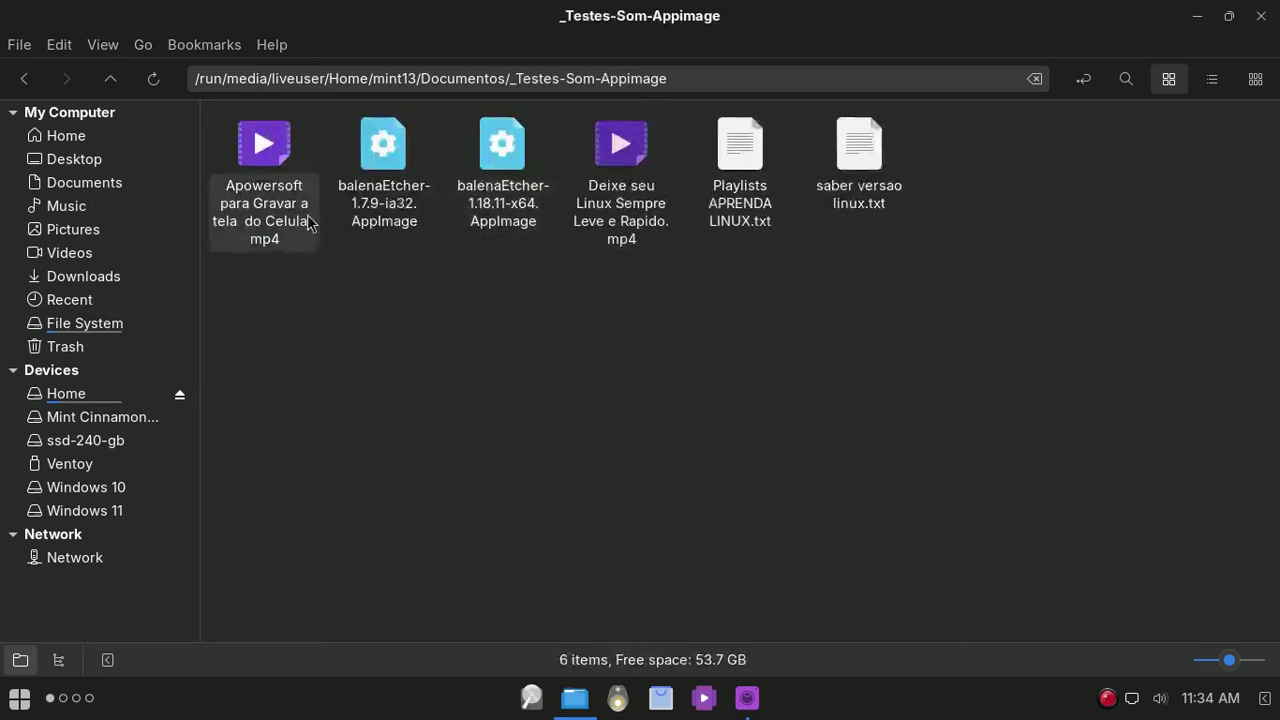
{"action": "right_click", "coordinate": [271, 177]}
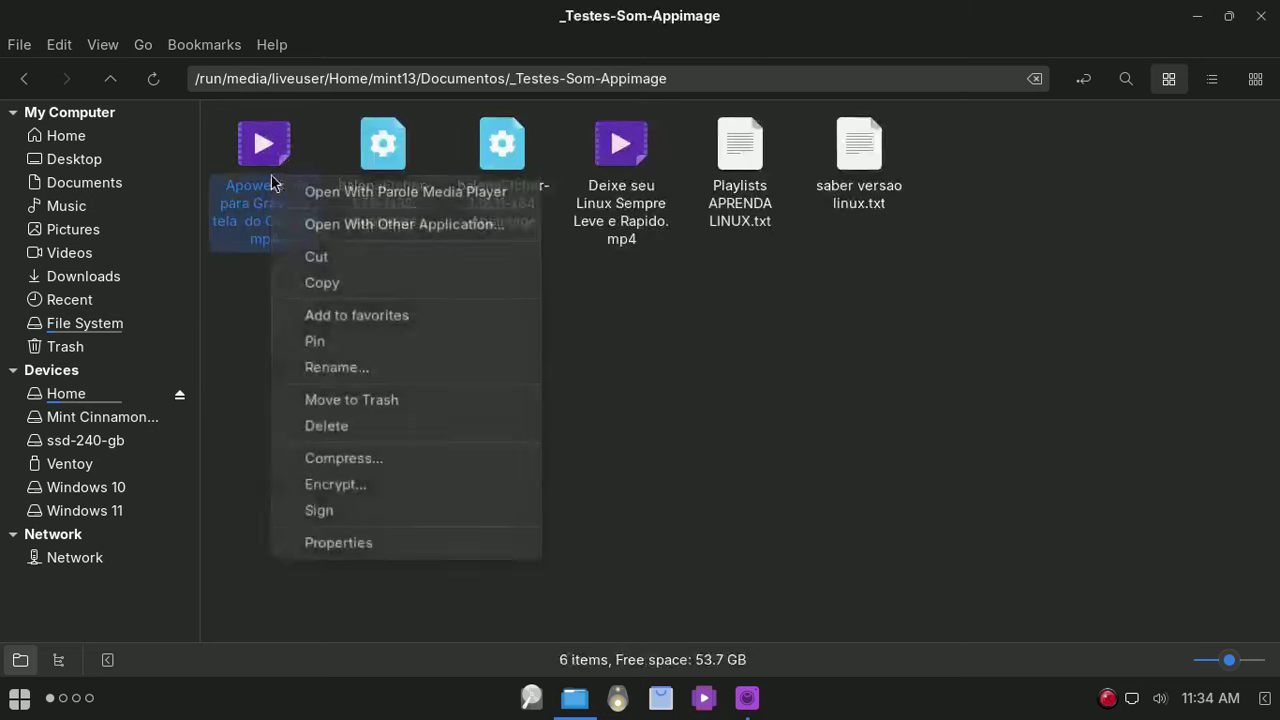
Step: Play the Apowersoft video in Parole, check its volume, and close the player
{"action": "left_click", "coordinate": [324, 196]}
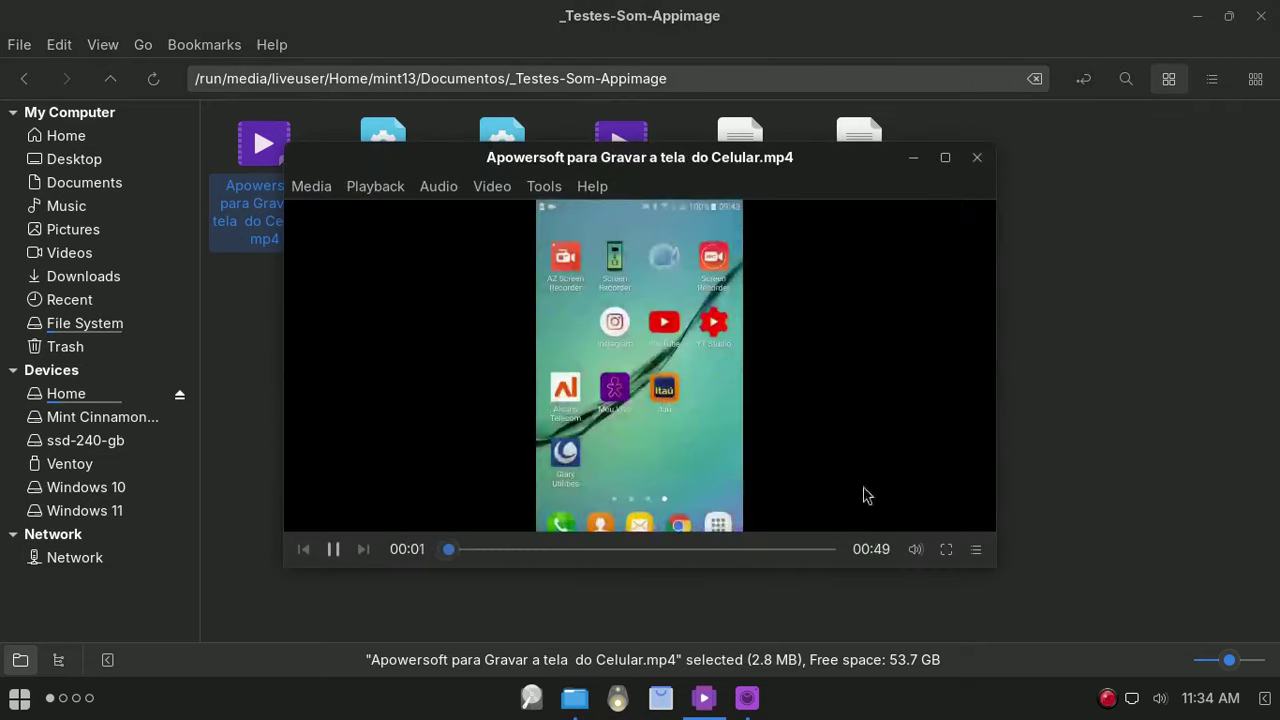
{"action": "left_click", "coordinate": [915, 549]}
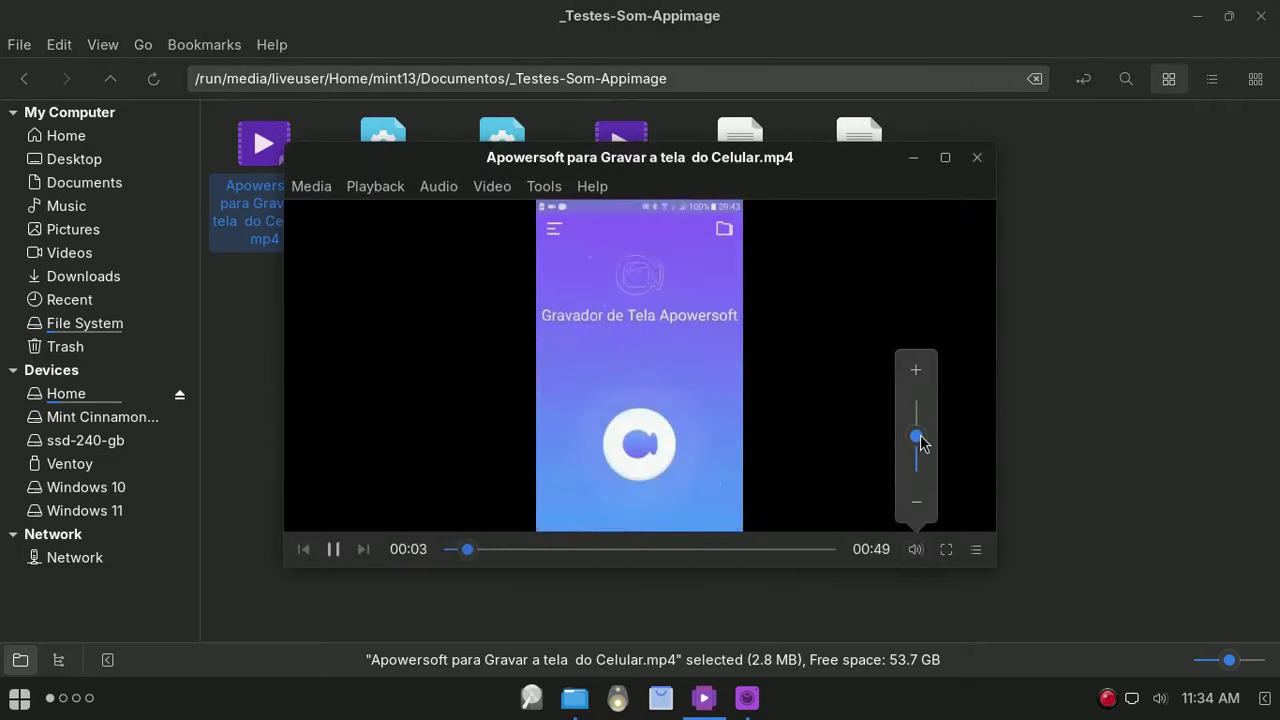
{"action": "left_click", "coordinate": [975, 158]}
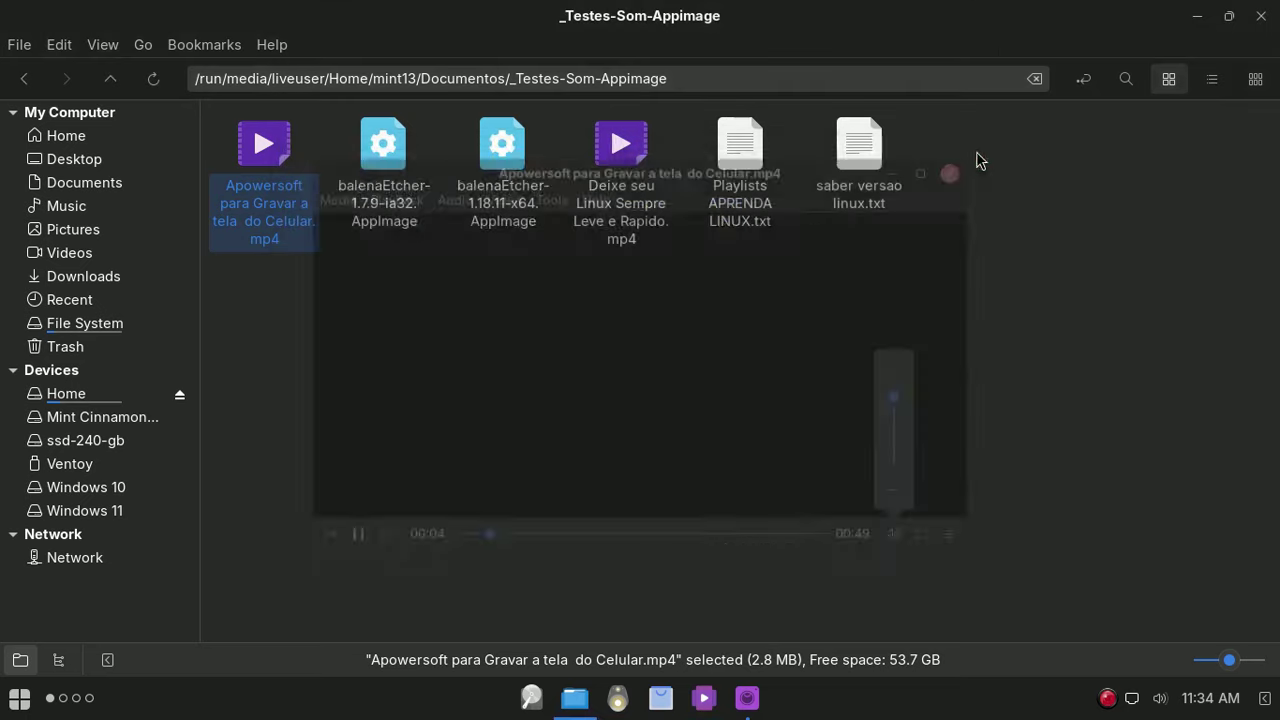
Step: Launch balenaEtcher-1.18.11-x64.AppImage, then close Etcher and the Nemo window
{"action": "right_click", "coordinate": [510, 172]}
{"action": "left_click", "coordinate": [545, 186]}
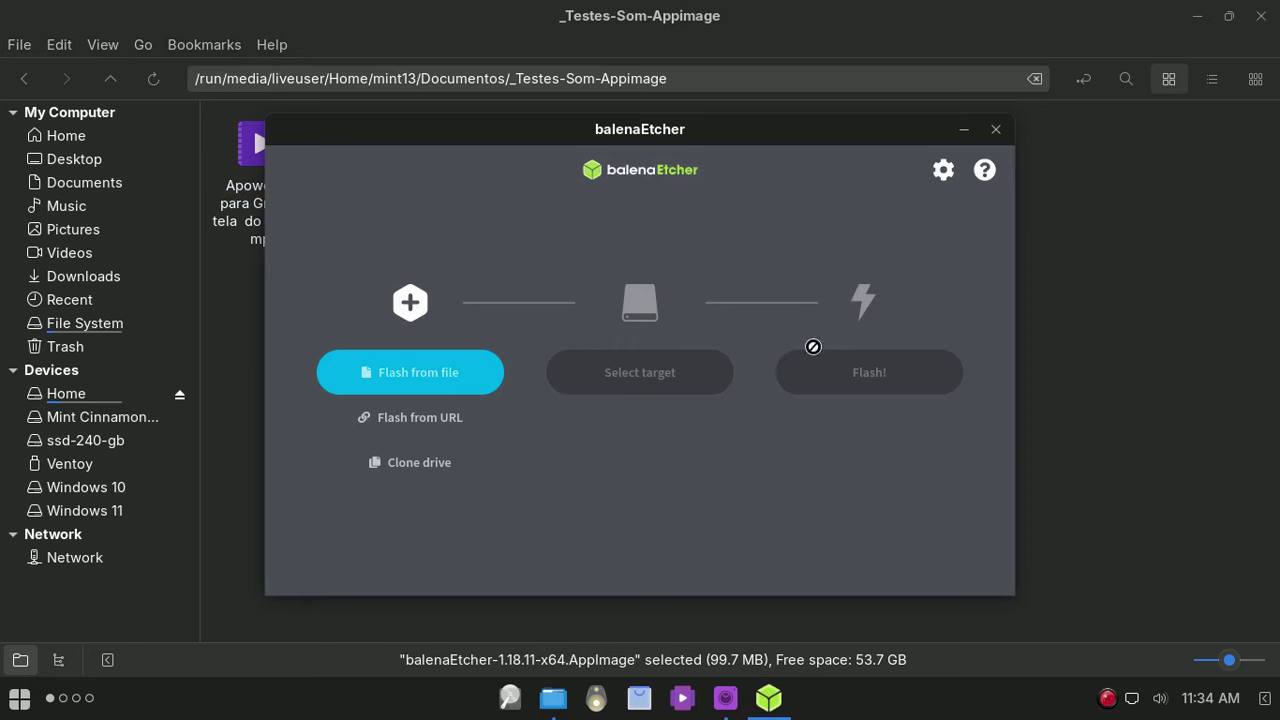
{"action": "left_click", "coordinate": [996, 129]}
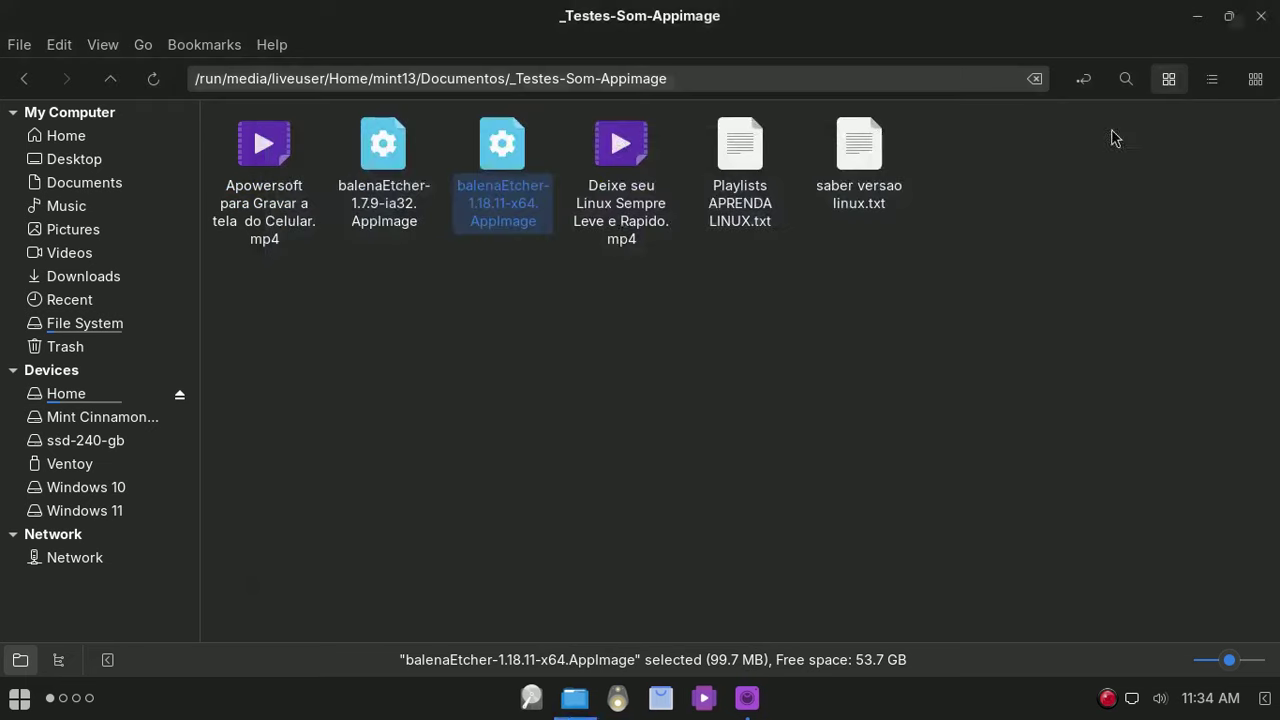
{"action": "left_click", "coordinate": [1261, 16]}
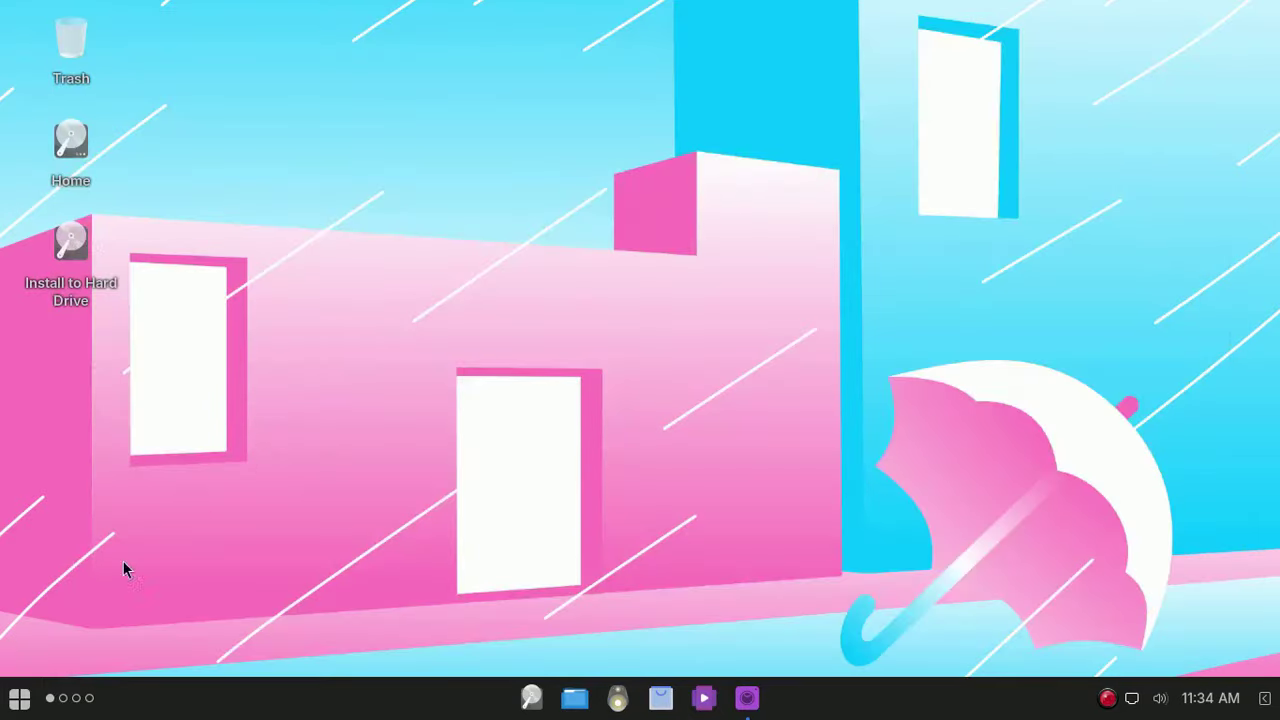
{"action": "left_click", "coordinate": [18, 704]}
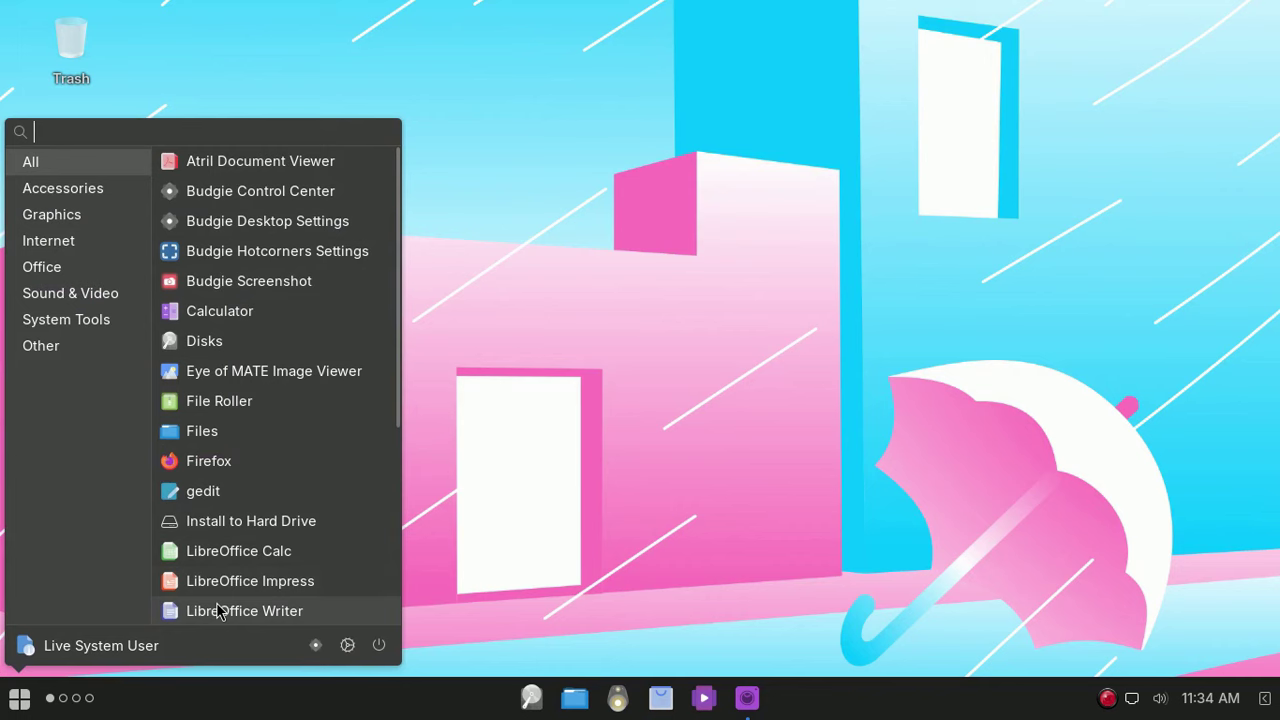
{"action": "left_click", "coordinate": [89, 188]}
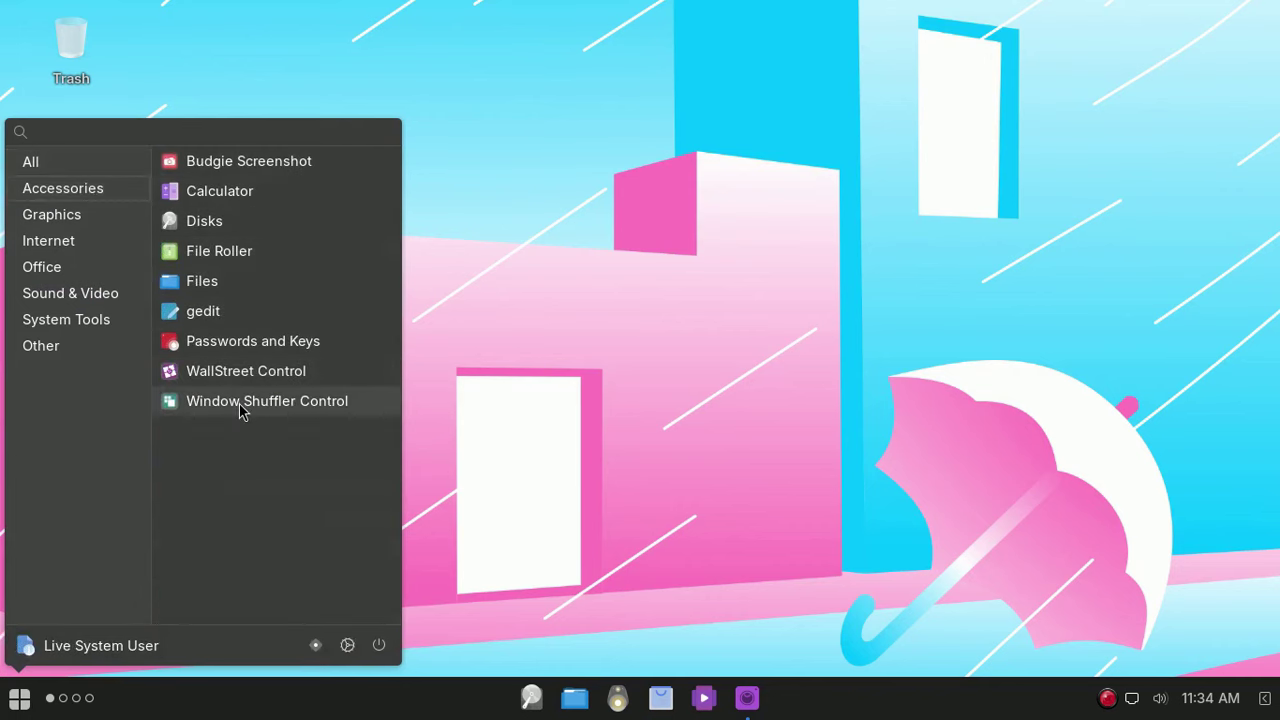
{"action": "left_click", "coordinate": [92, 218]}
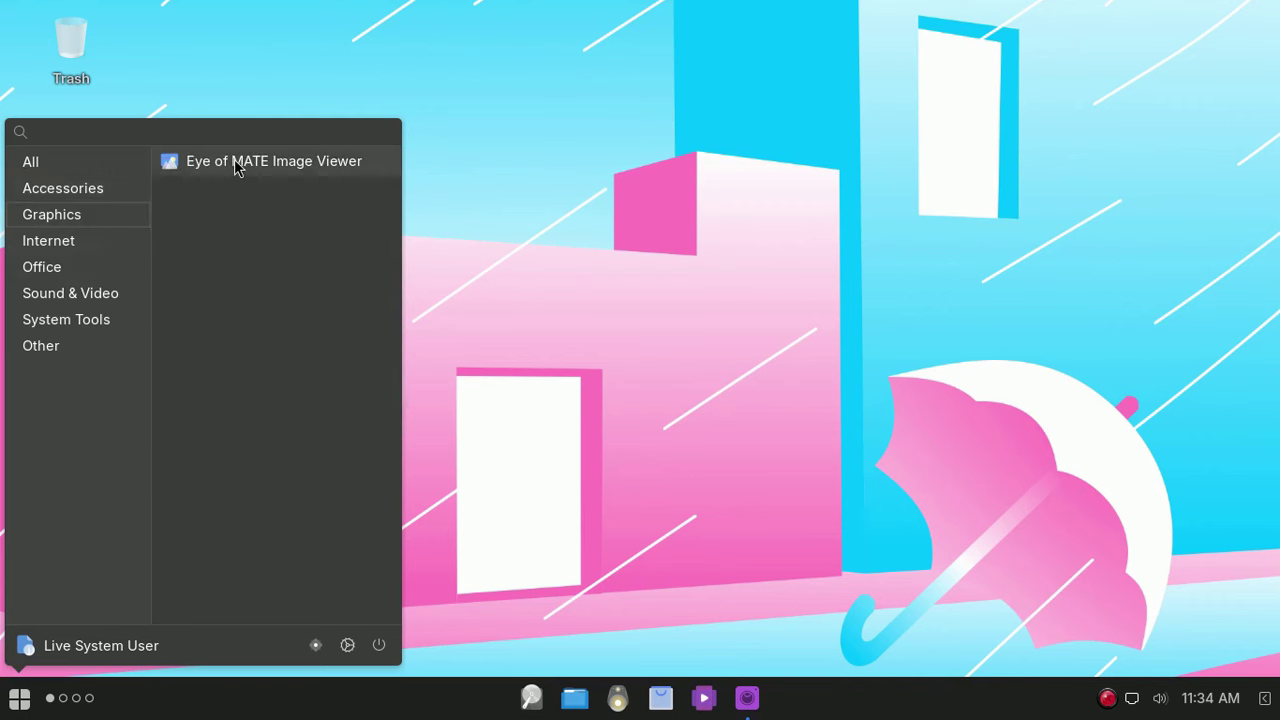
{"action": "left_click", "coordinate": [83, 245]}
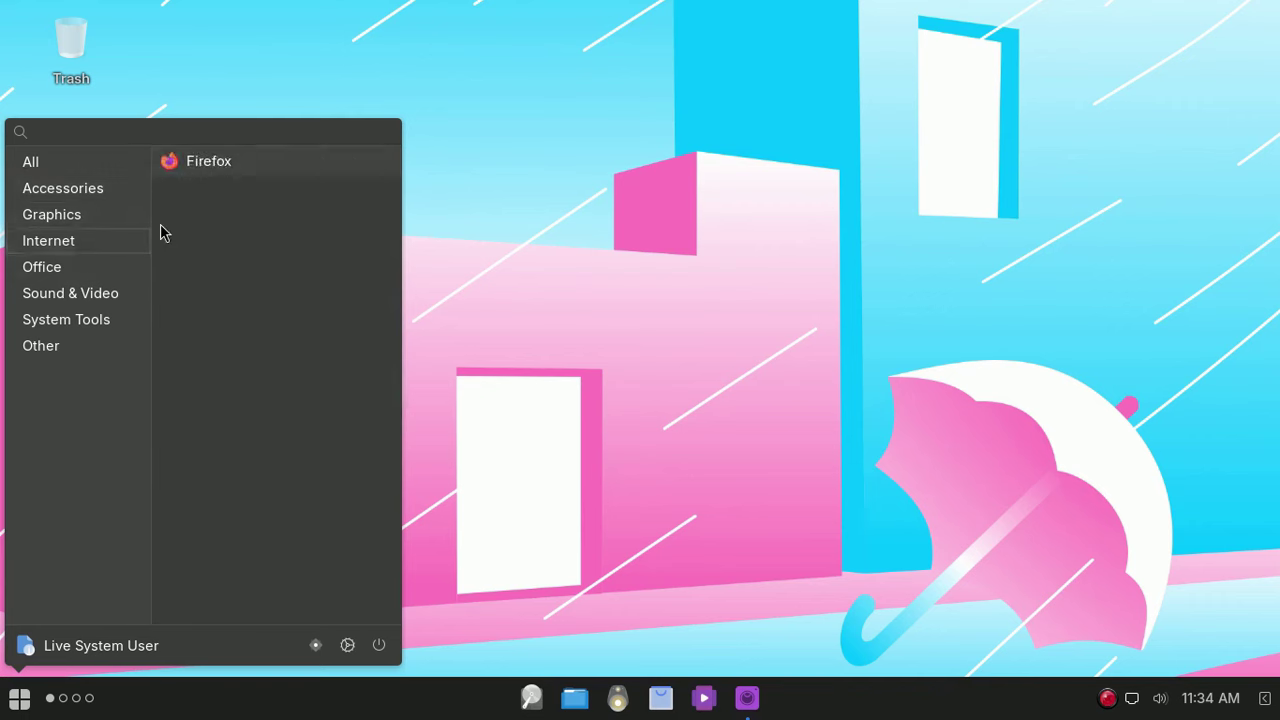
{"action": "left_click", "coordinate": [111, 265]}
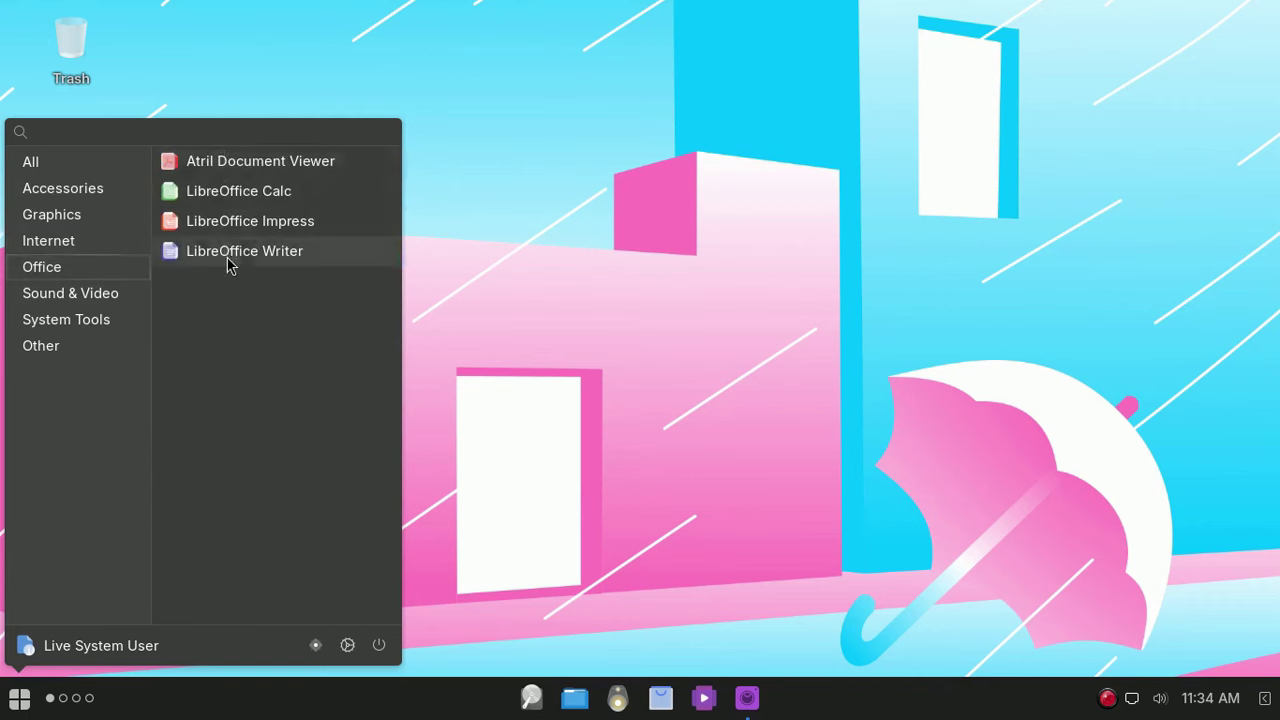
{"action": "left_click", "coordinate": [112, 293]}
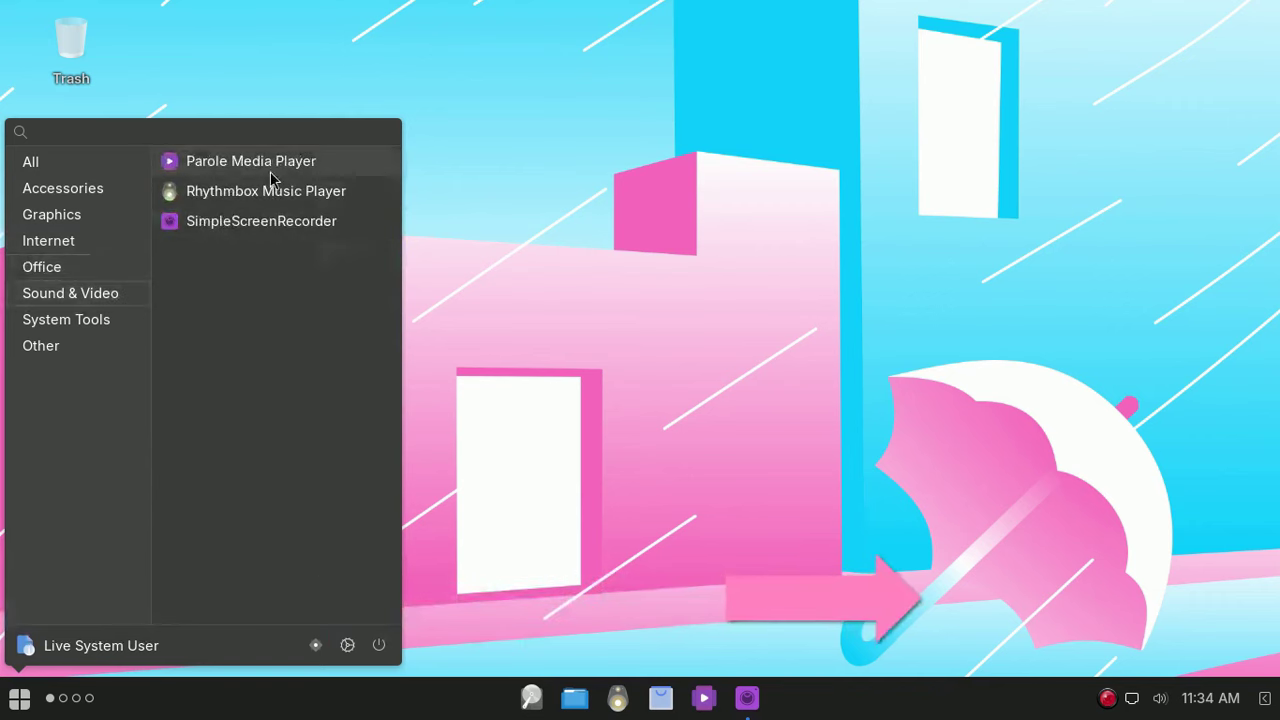
{"action": "left_click", "coordinate": [109, 324]}
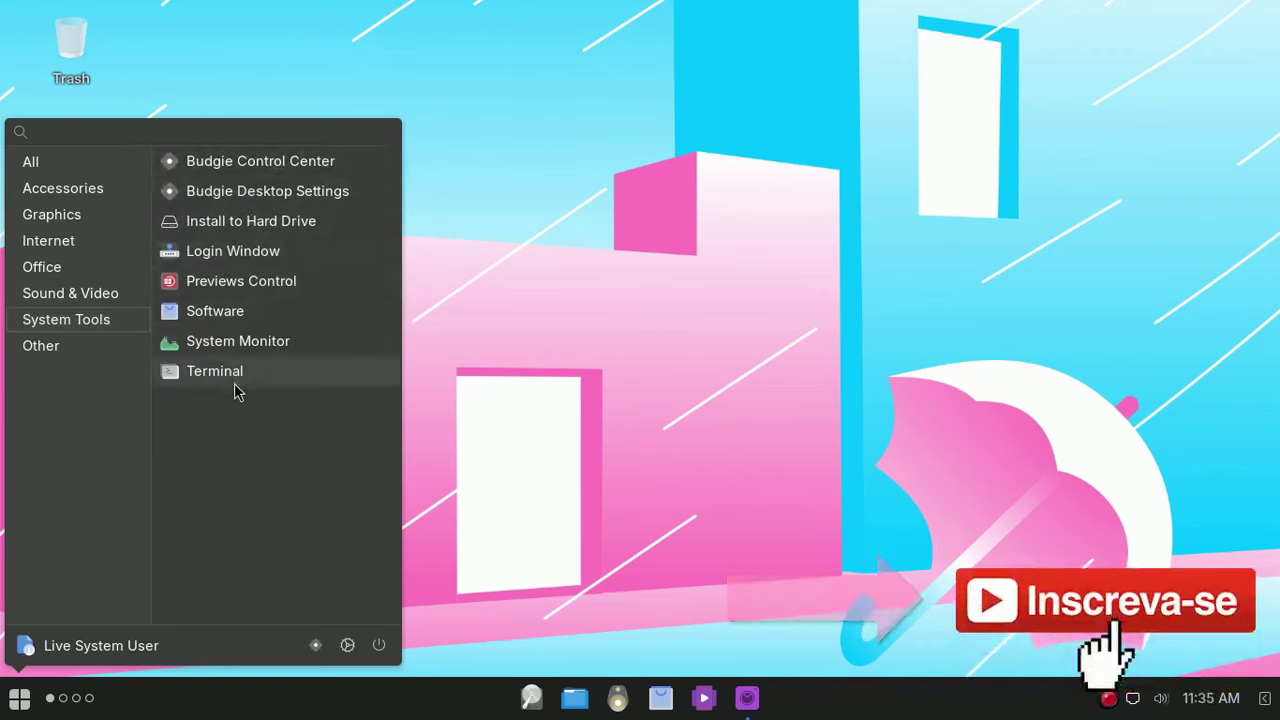
{"action": "left_click", "coordinate": [80, 348]}
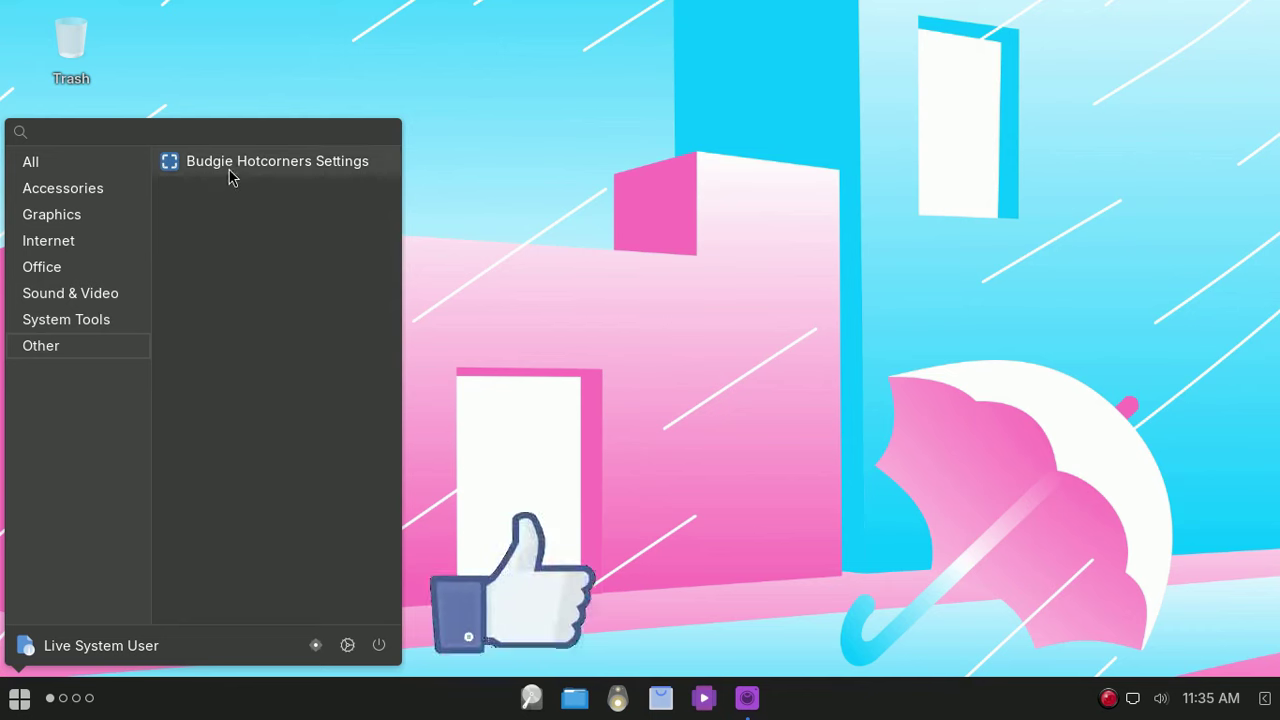
{"action": "left_click", "coordinate": [594, 147]}
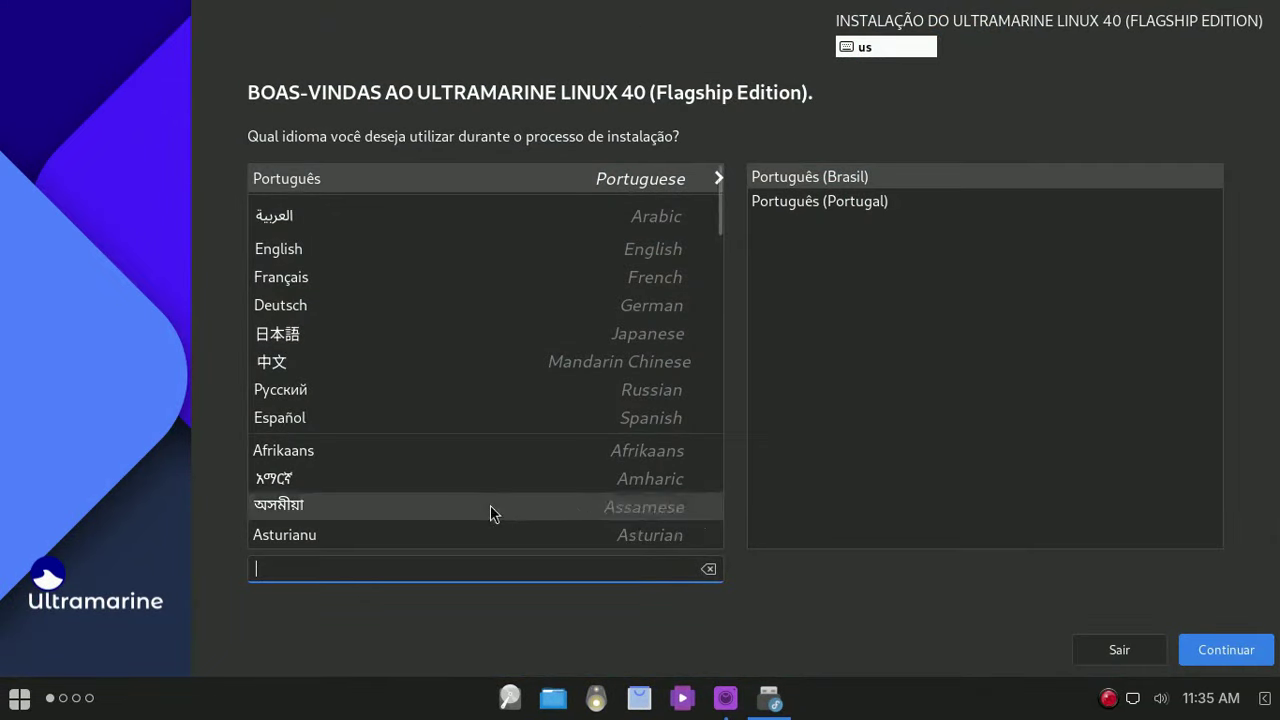
Step: Search 'po', choose Português (Brasil) as the installer language, and continue to the summary
{"action": "type", "text": "po"}
{"action": "left_click", "coordinate": [547, 191]}
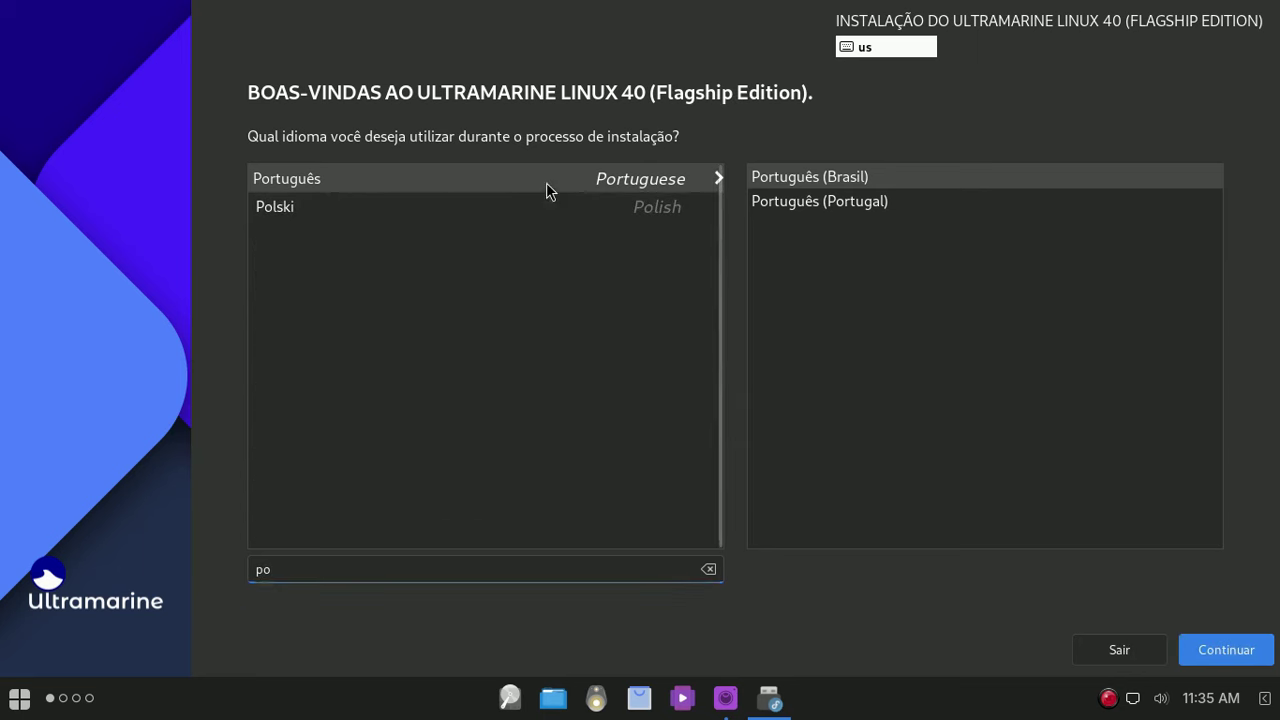
{"action": "left_click", "coordinate": [1248, 651]}
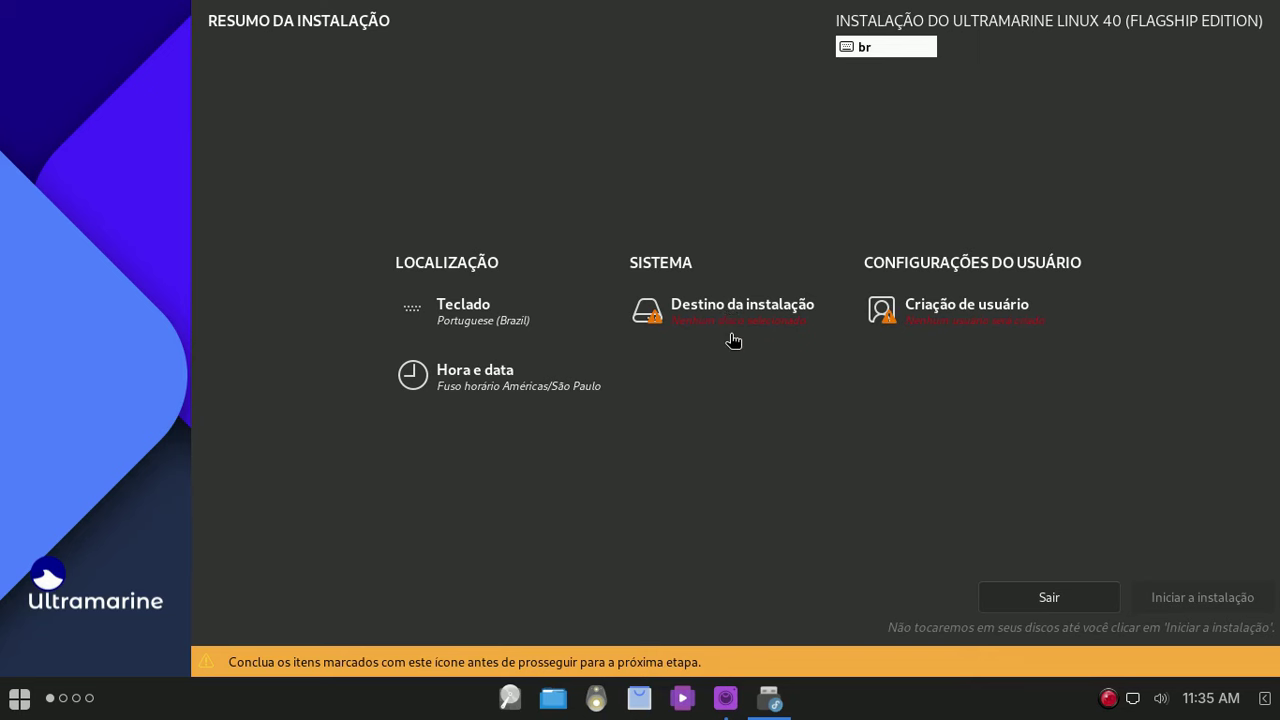
Step: Create the administrator user 'fedora', entering and confirming its password
{"action": "left_click", "coordinate": [958, 322]}
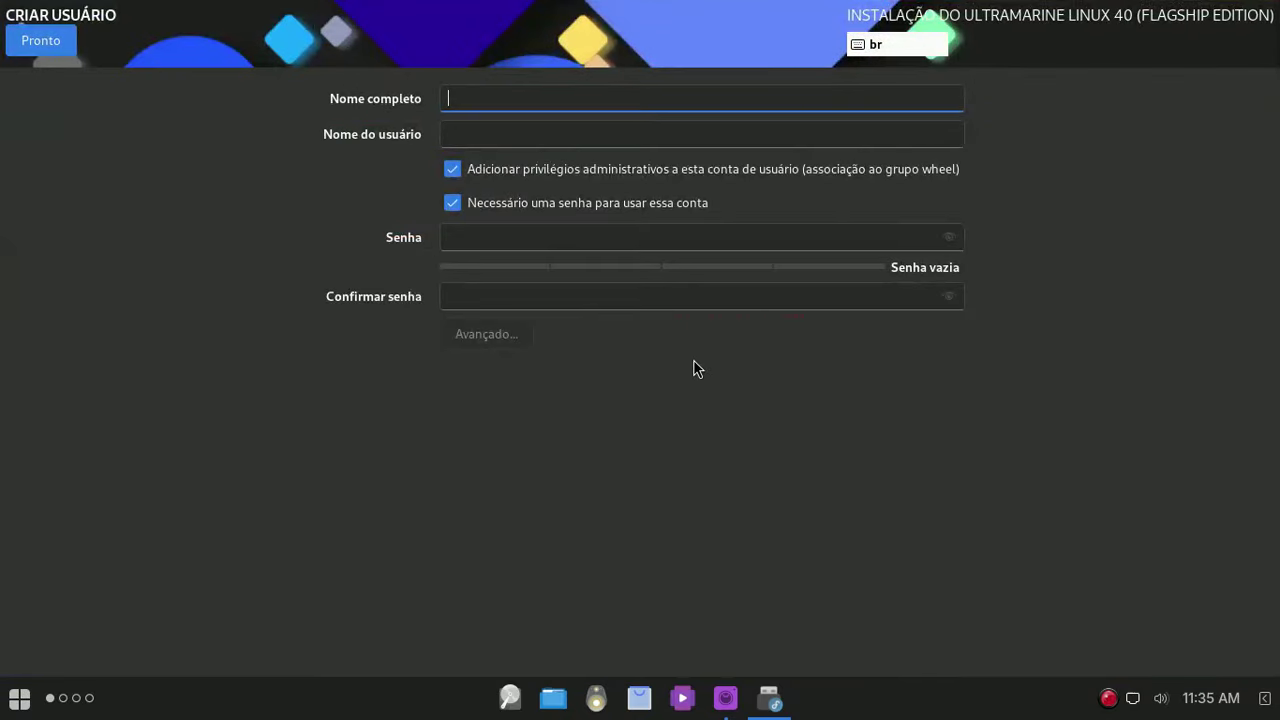
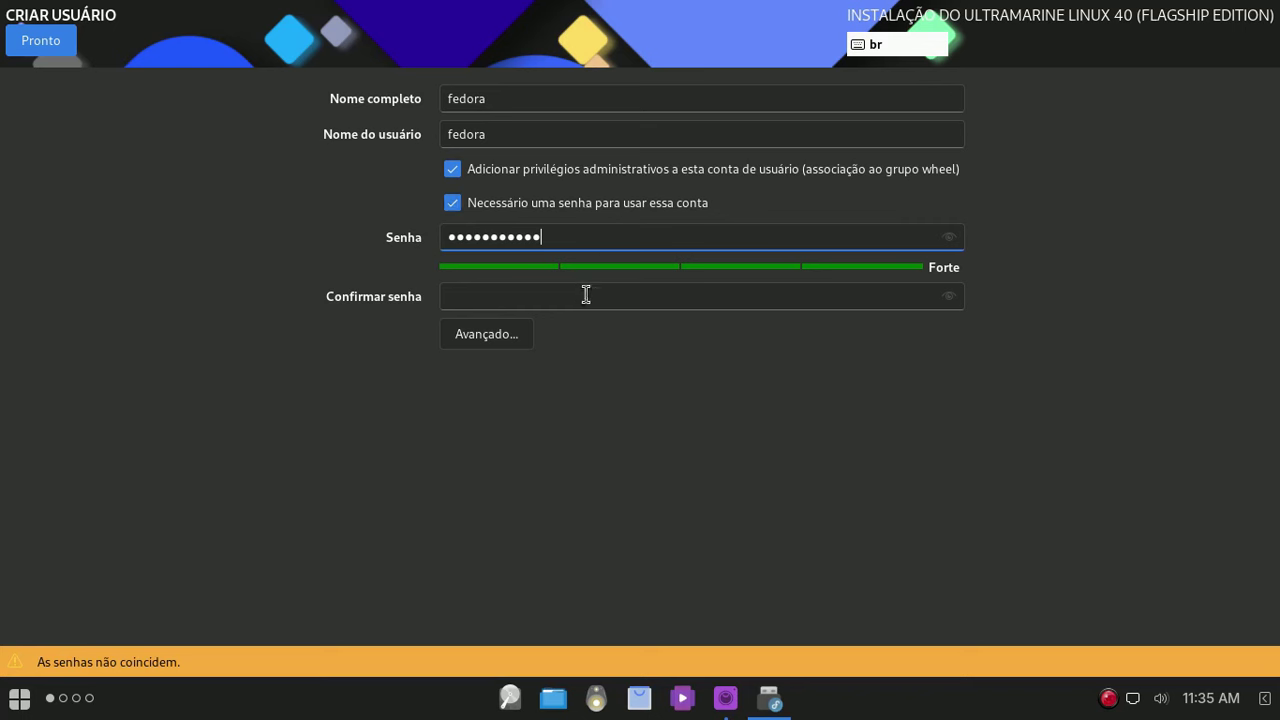
{"action": "left_click", "coordinate": [586, 294]}
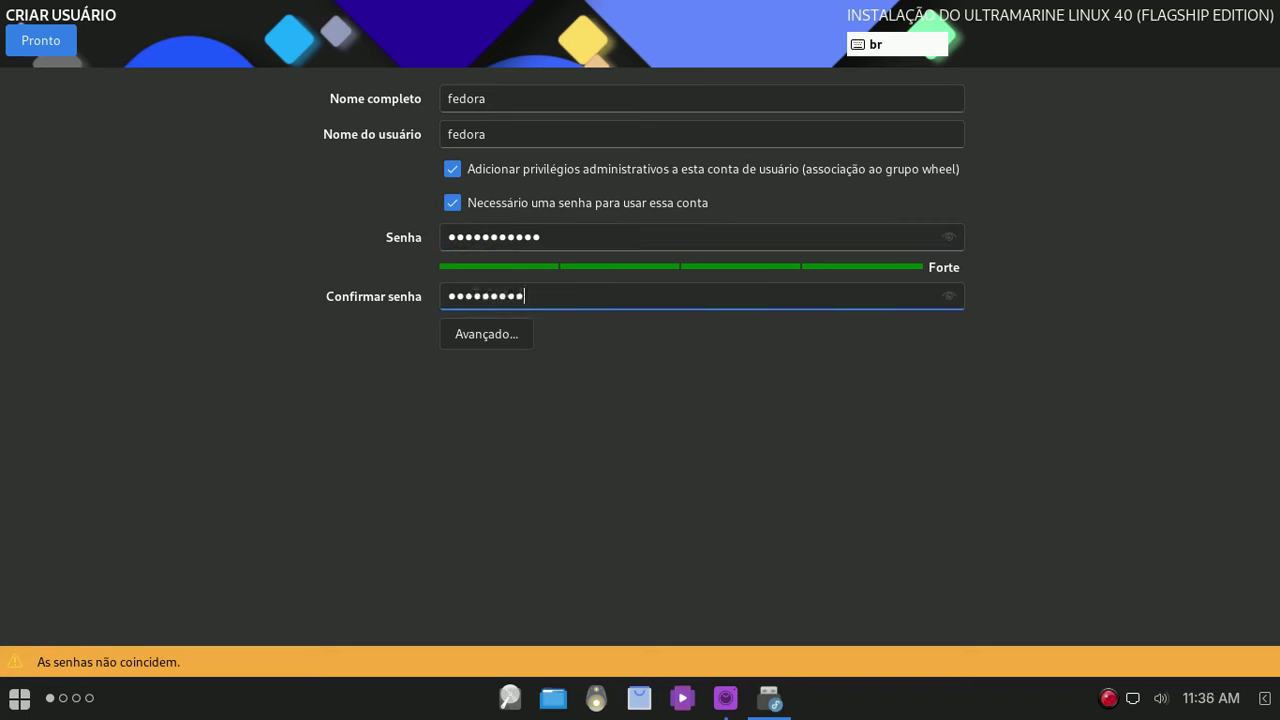
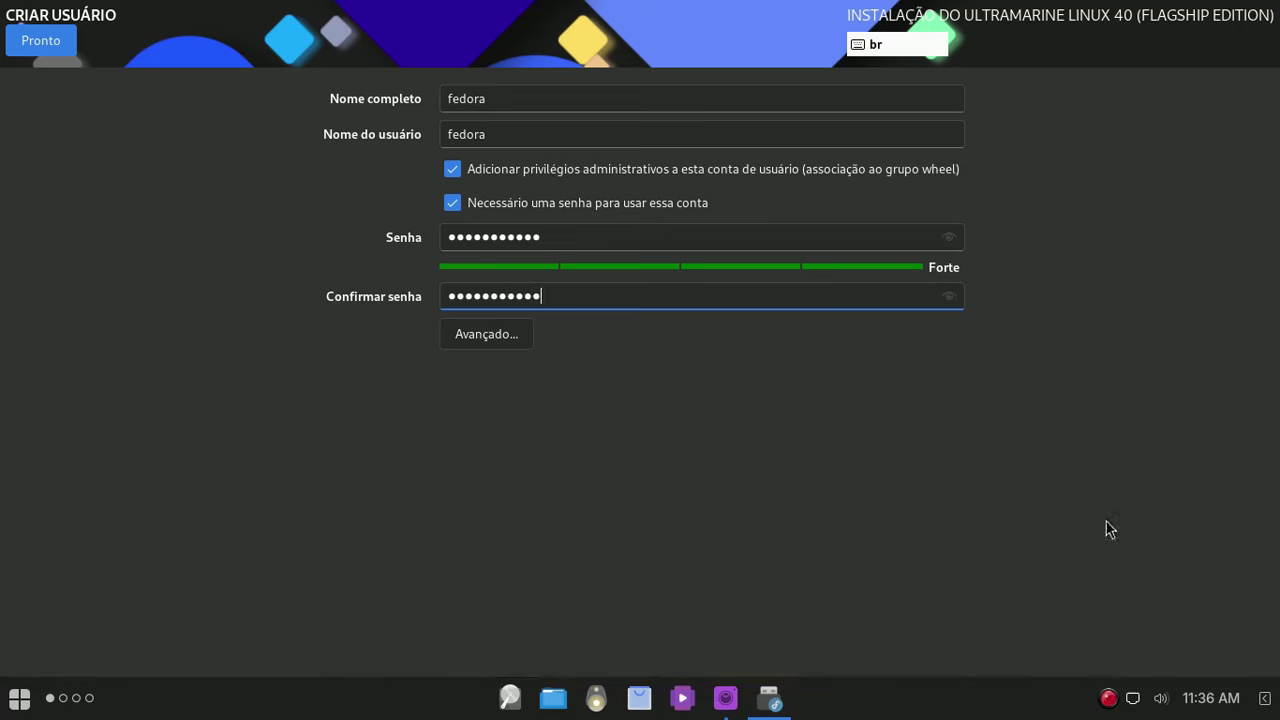
{"action": "left_click", "coordinate": [46, 38]}
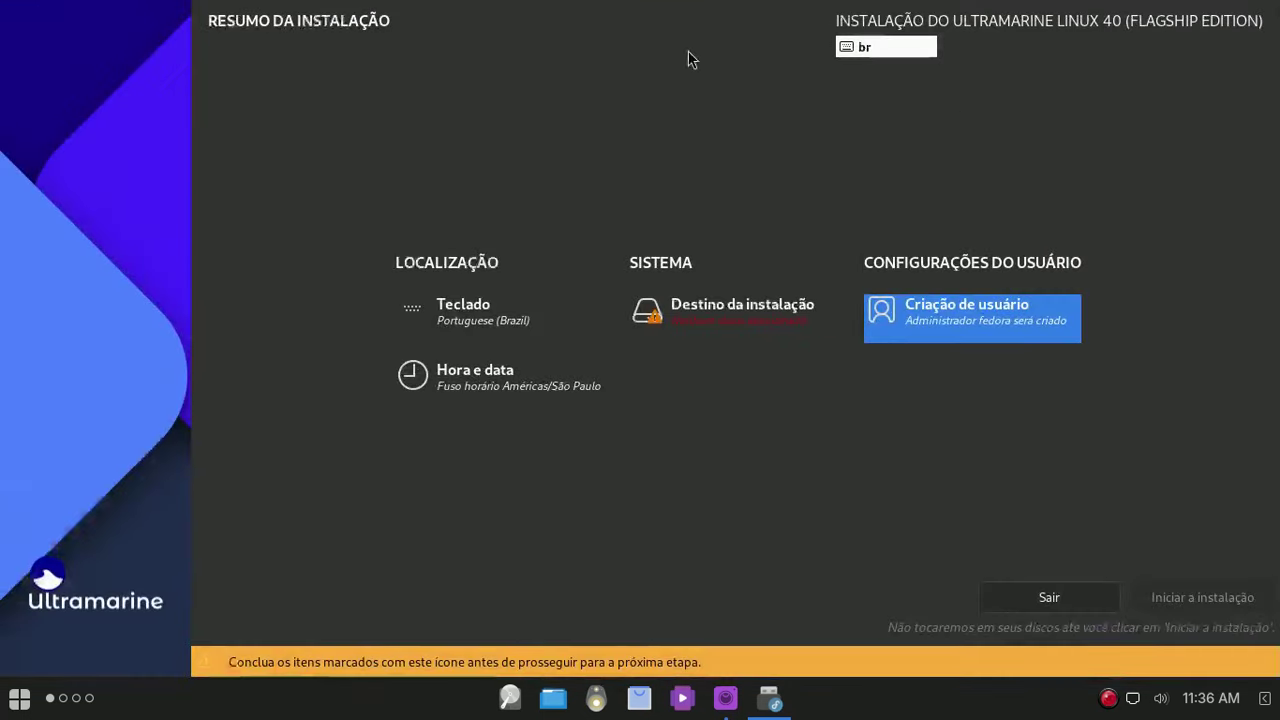
Step: Pick the Patriot M.2 P300 512GB disk with Blivet-GUI advanced partitioning as the destination
{"action": "left_click", "coordinate": [742, 310]}
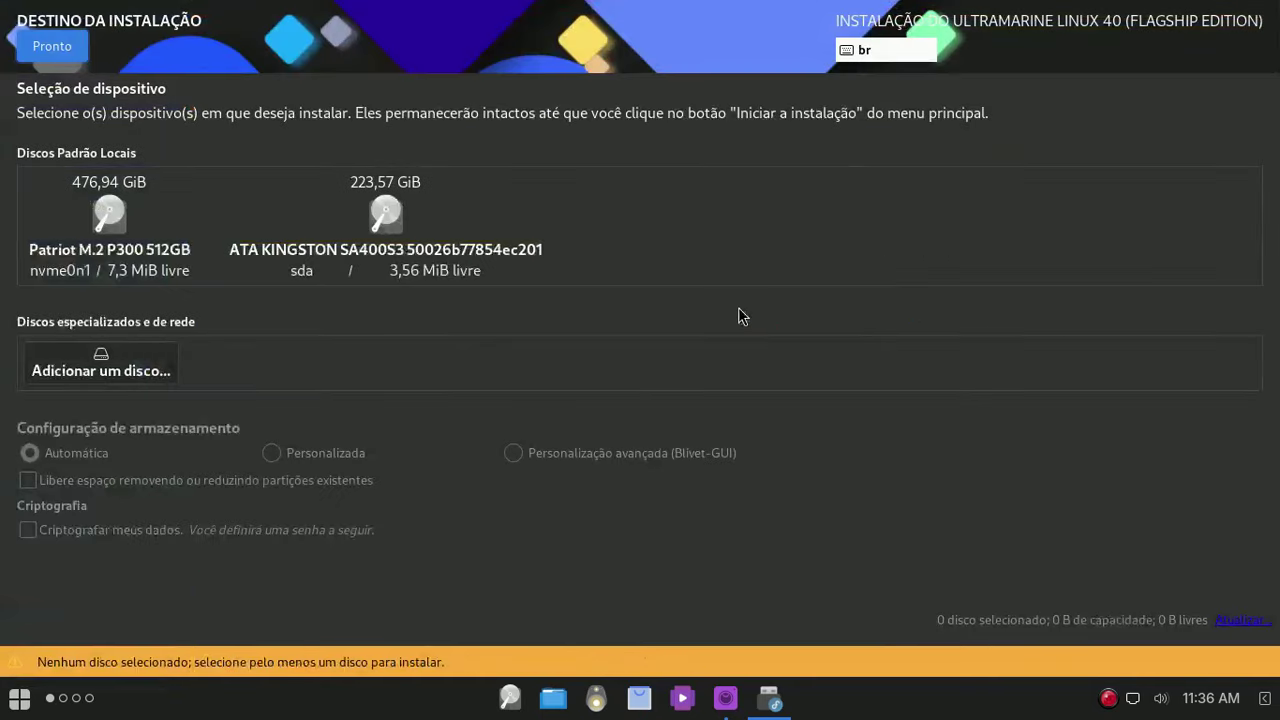
{"action": "left_click", "coordinate": [113, 216]}
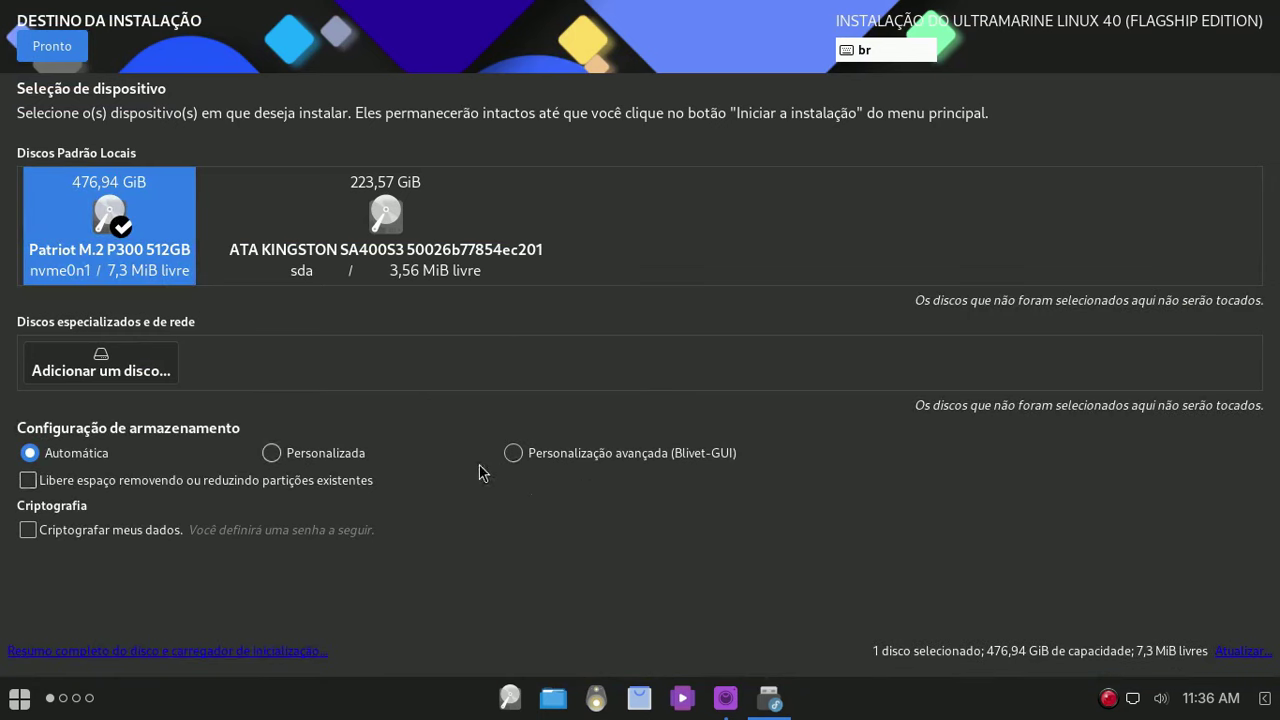
{"action": "left_click", "coordinate": [513, 455]}
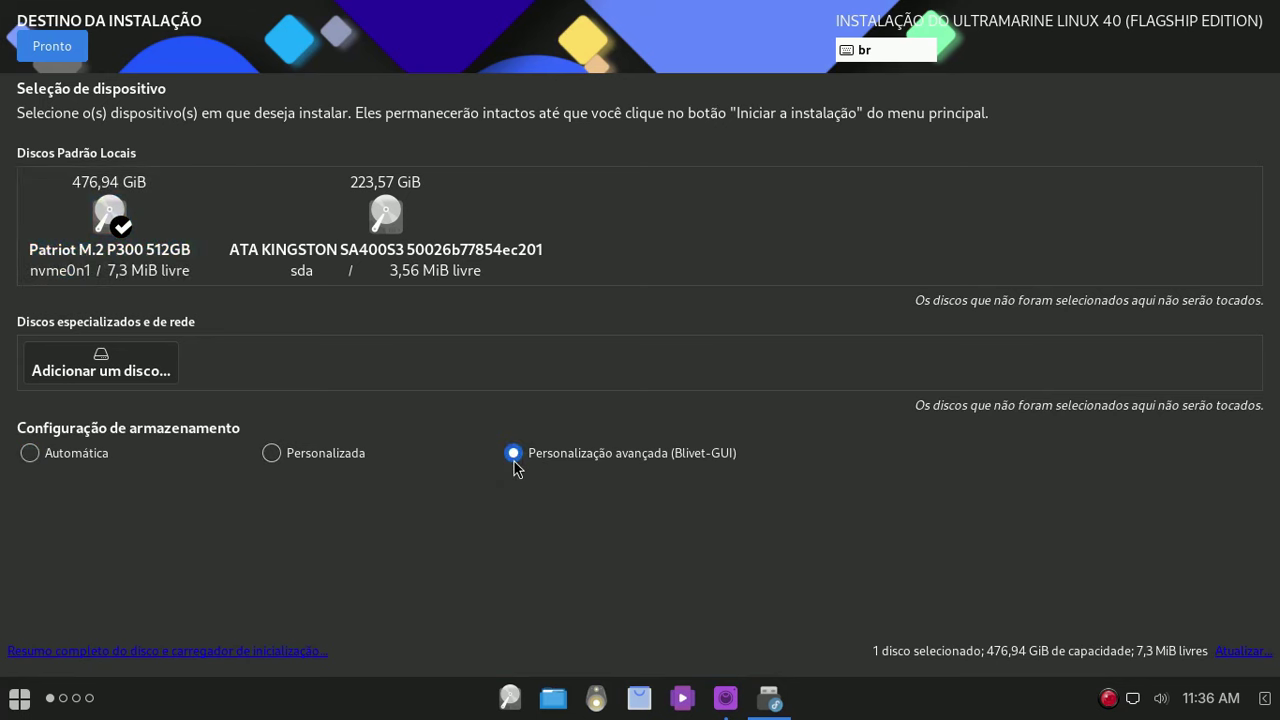
{"action": "left_click", "coordinate": [52, 46]}
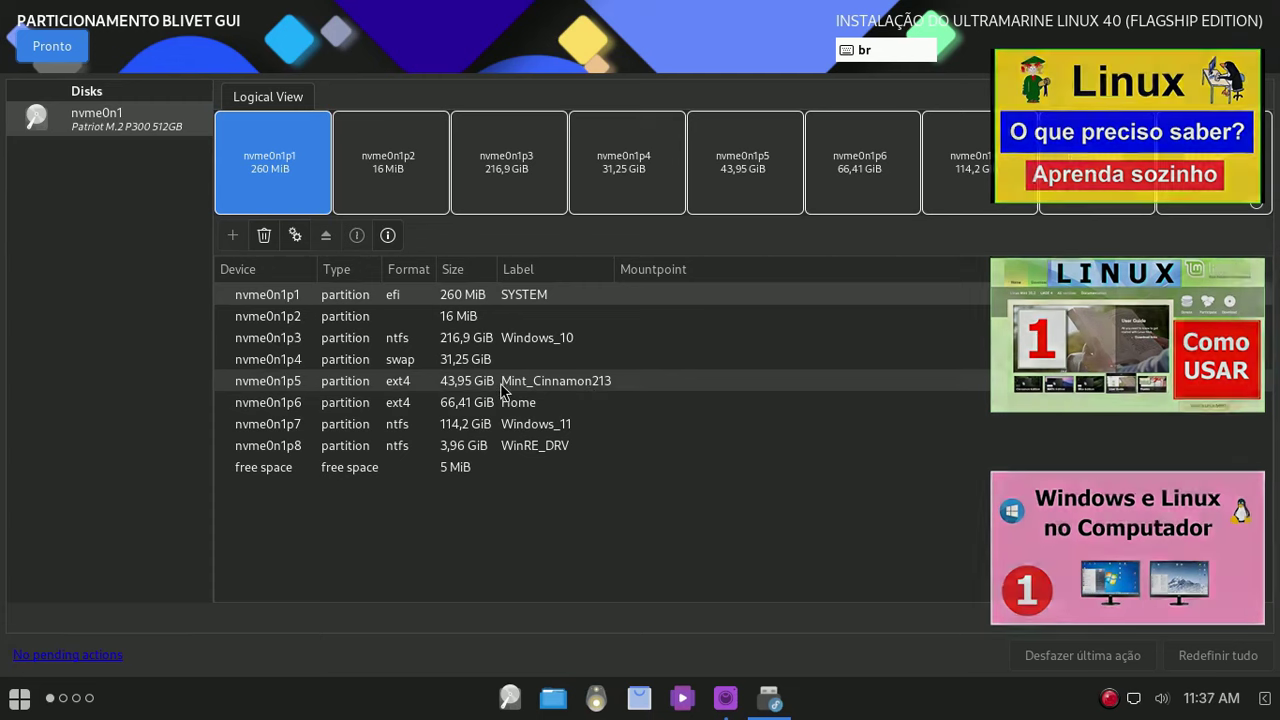
Step: Select the nvme0n1p5 Mint_Cinnamon213 partition, then bring up the SimpleScreenRecorder window
{"action": "left_click", "coordinate": [500, 383]}
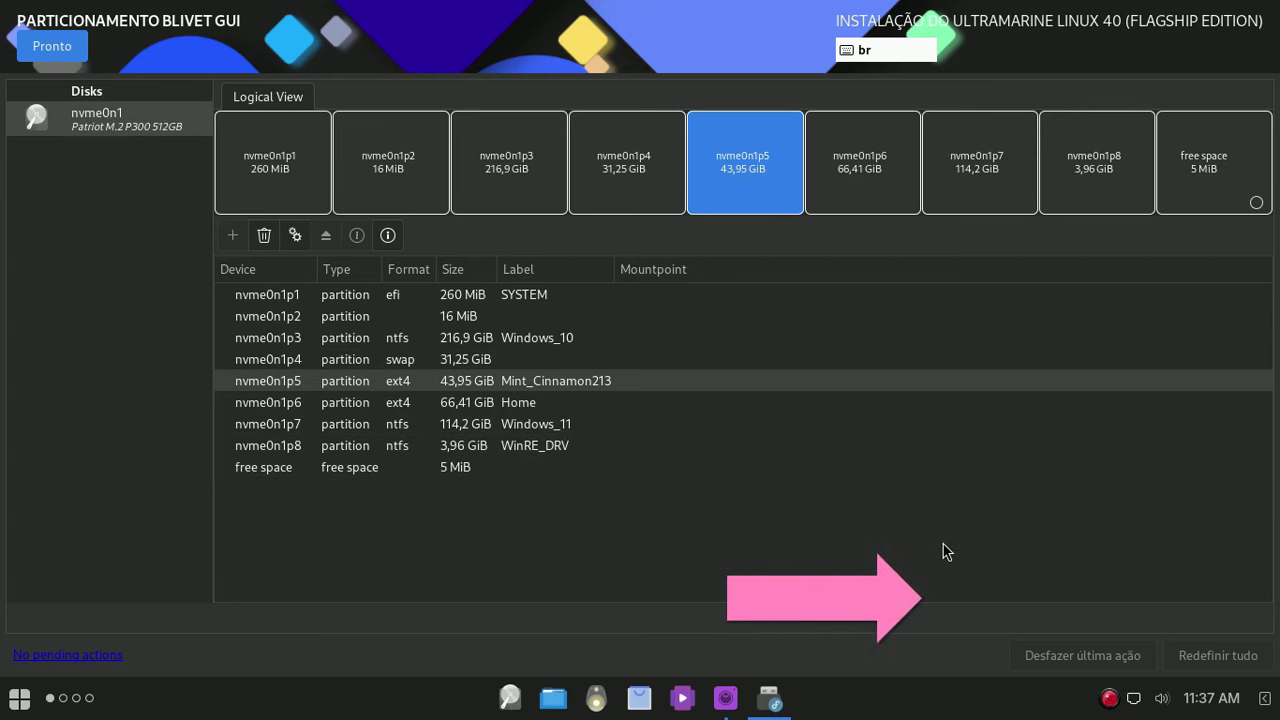
{"action": "left_click", "coordinate": [725, 698]}
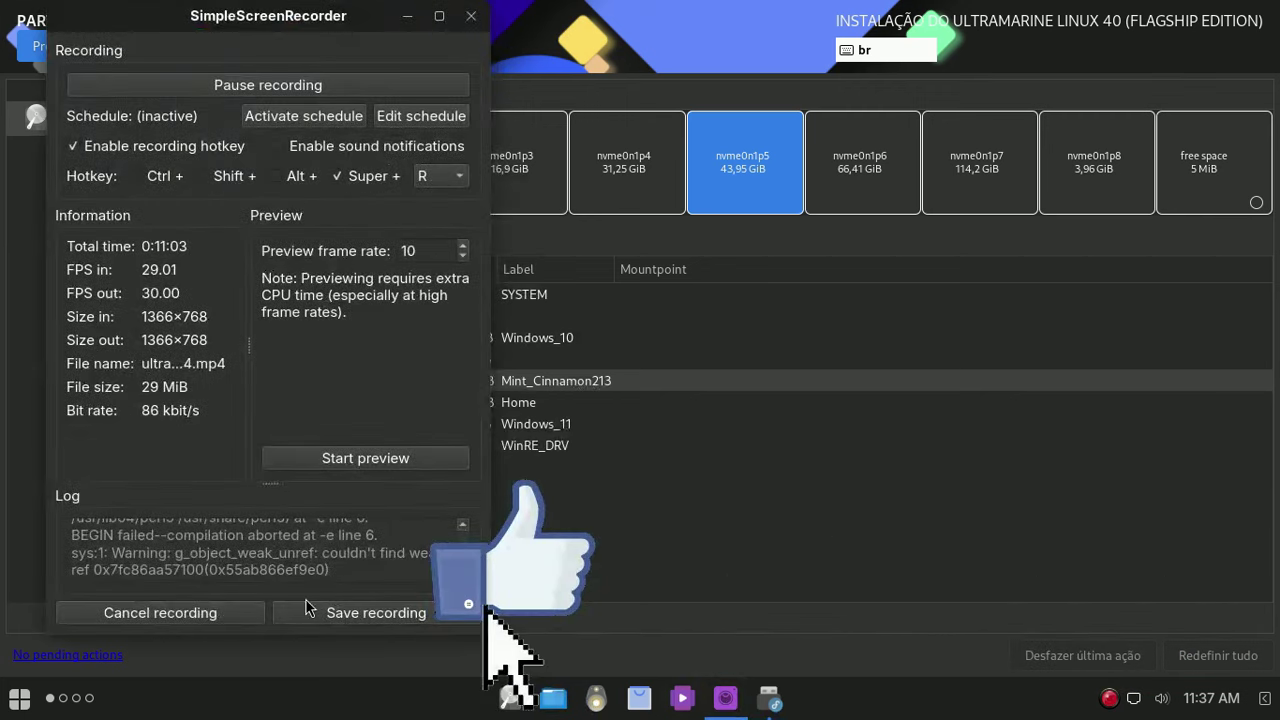